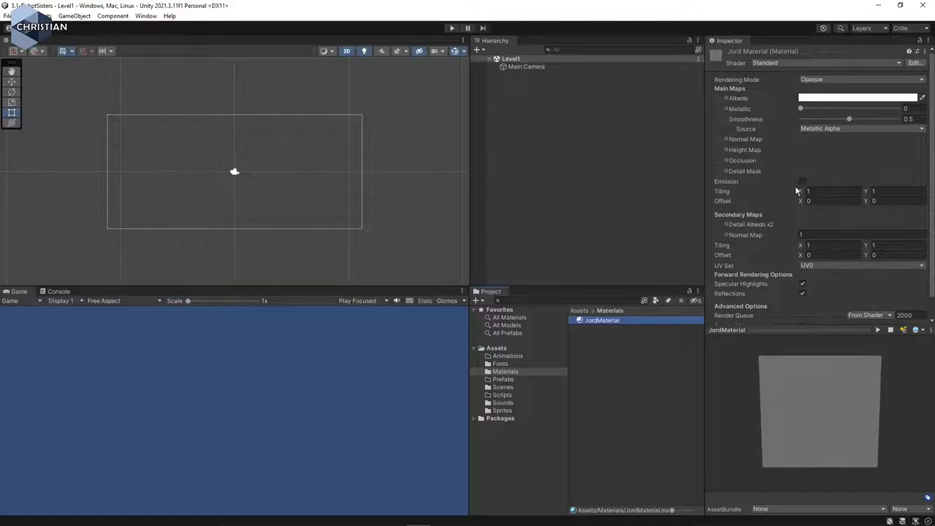
# Step: Assign the Jordblock sprite to the secondary Detail Albedo x2 map of JordMaterial
pyautogui.click(510, 413)
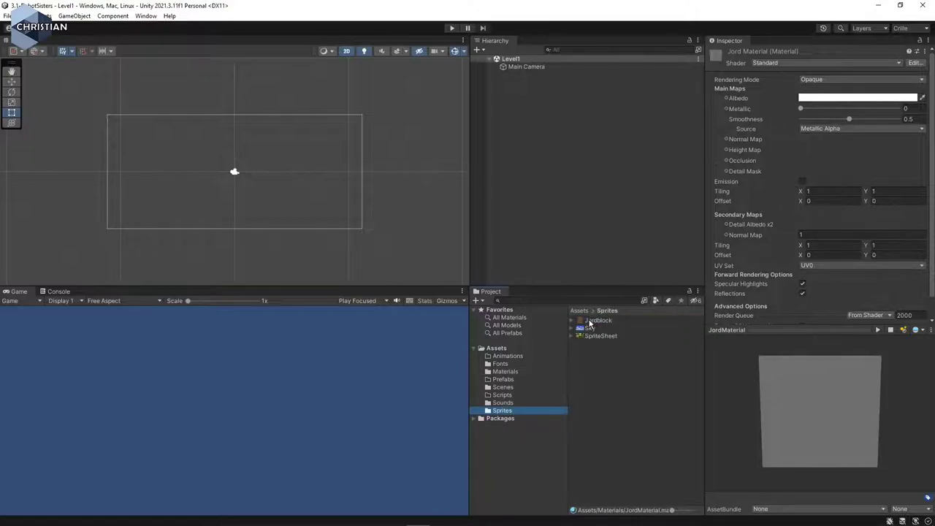
pyautogui.click(593, 322)
pyautogui.moveTo(593, 322); pyautogui.dragTo(720, 226)
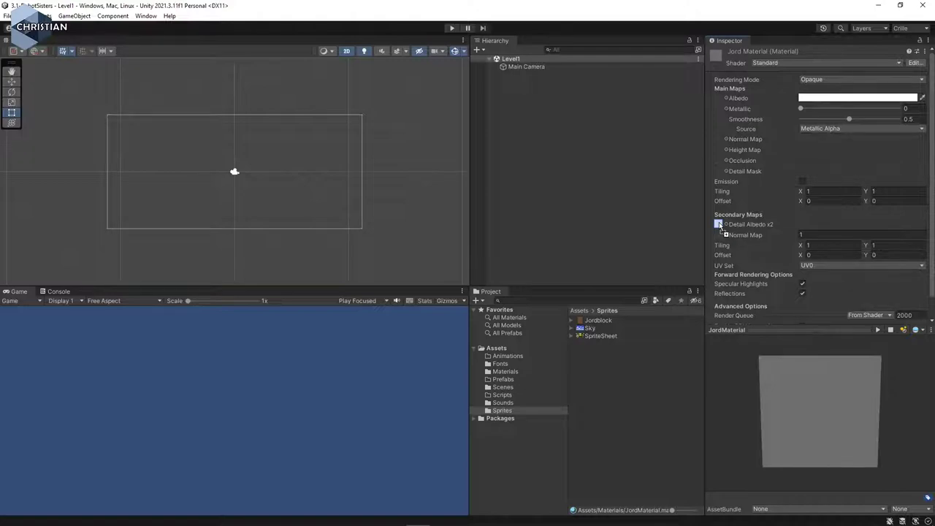
pyautogui.moveTo(719, 226); pyautogui.dragTo(721, 226)
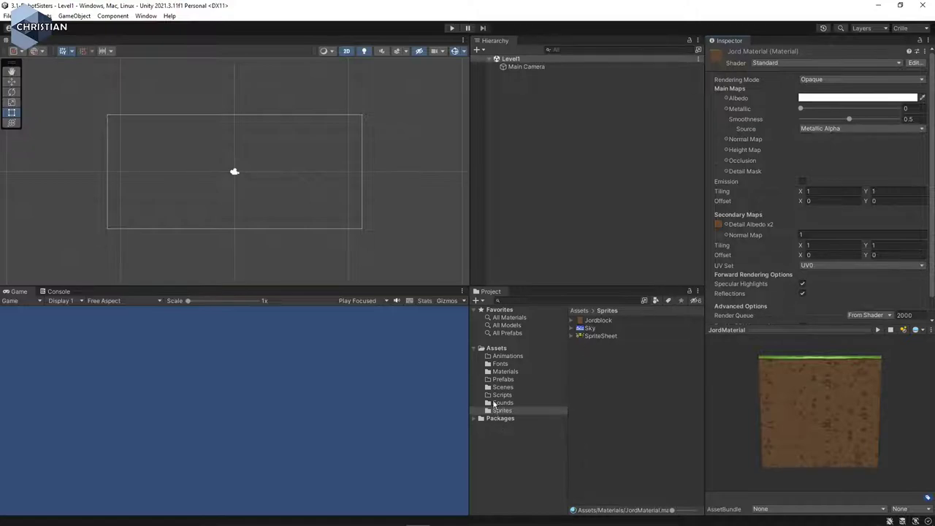
# Step: Create a material named SkyMaterial in the Materials folder and assign the Sky sprite to its secondary Detail Albedo x2 map
pyautogui.click(511, 370)
pyautogui.rightClick(613, 353)
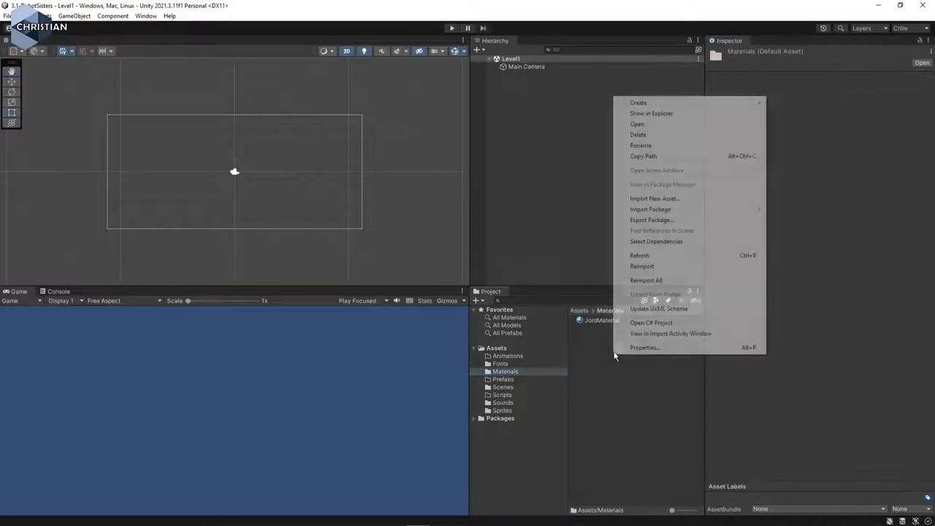
pyautogui.moveTo(666, 107)
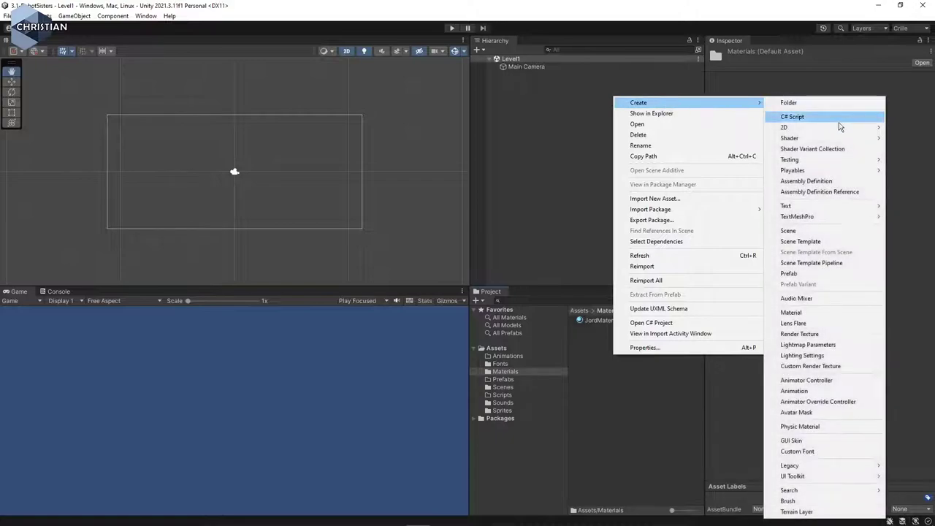
pyautogui.click(807, 312)
pyautogui.write('Sk')
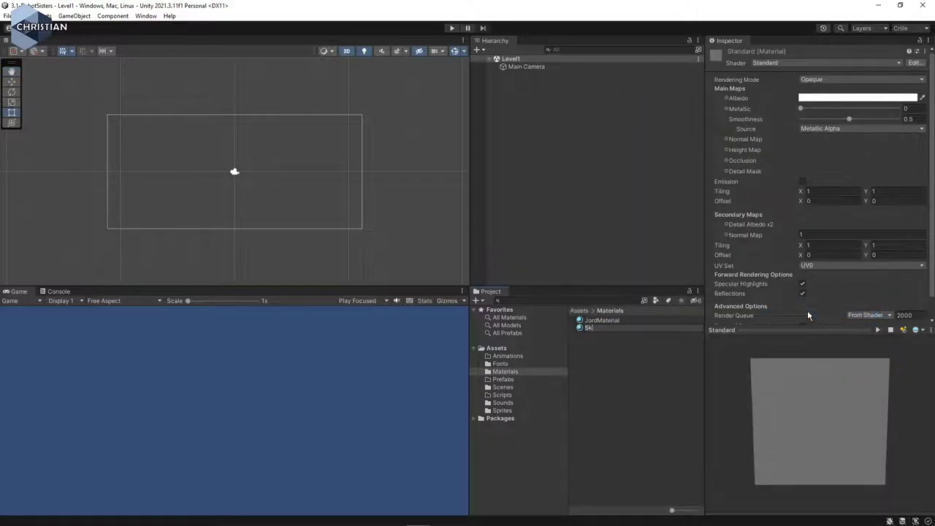
pyautogui.write('yMaterial')
pyautogui.press('Return')
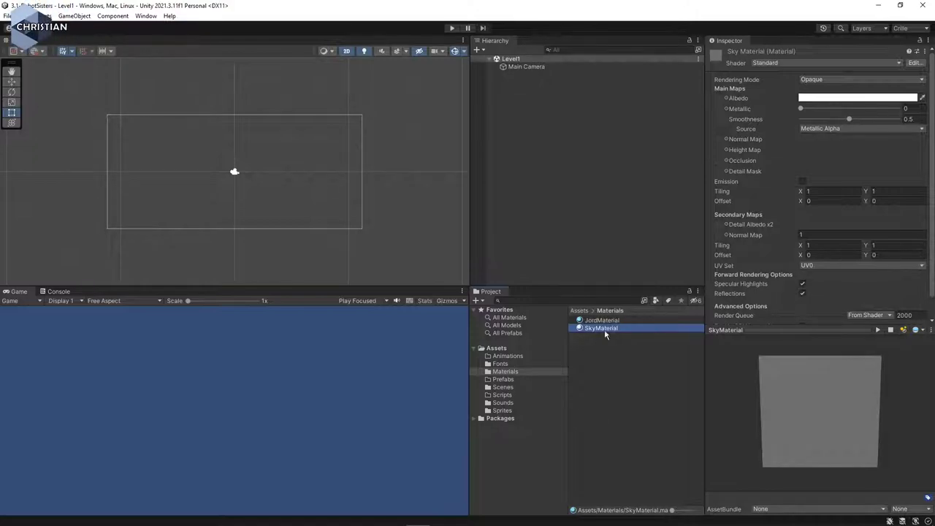
pyautogui.click(510, 412)
pyautogui.moveTo(589, 328); pyautogui.dragTo(721, 228)
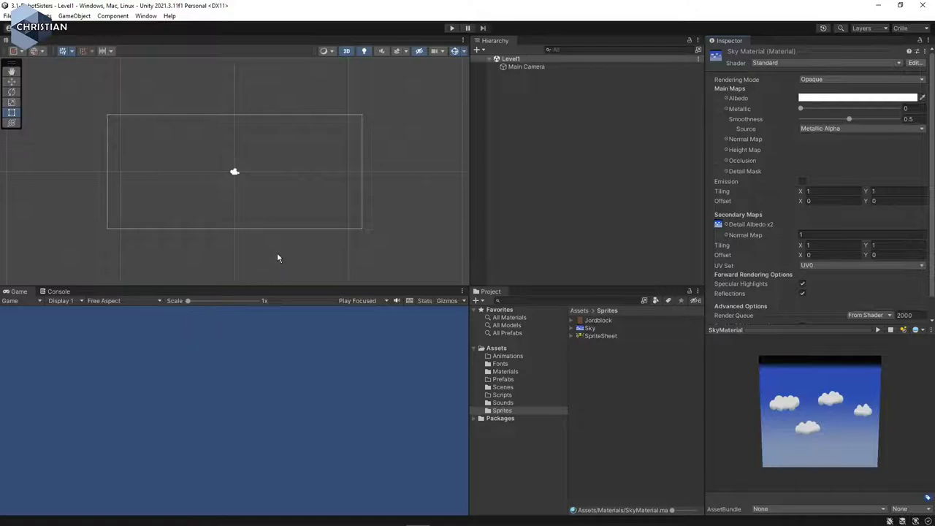
# Step: Add a directional light to the scene and move it above the camera frame to about X 6.62, Y 9.02
pyautogui.click(480, 51)
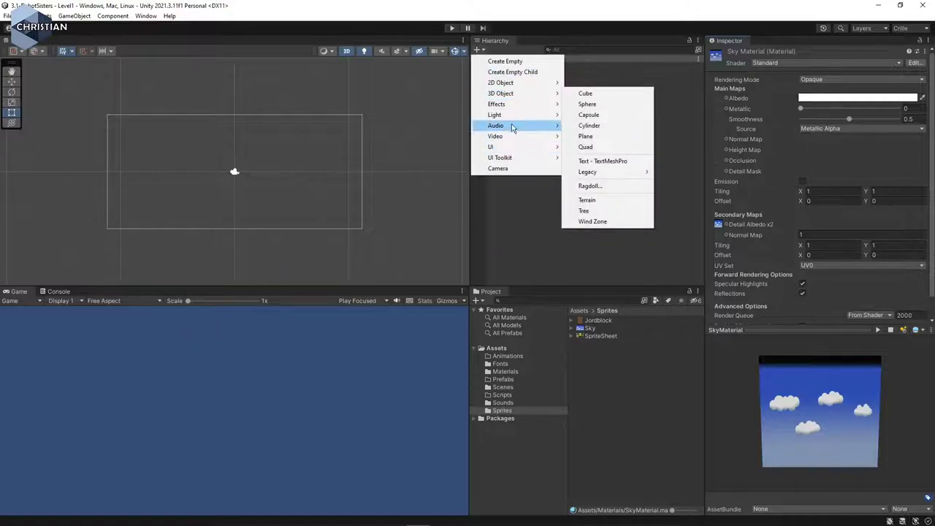
pyautogui.moveTo(512, 115)
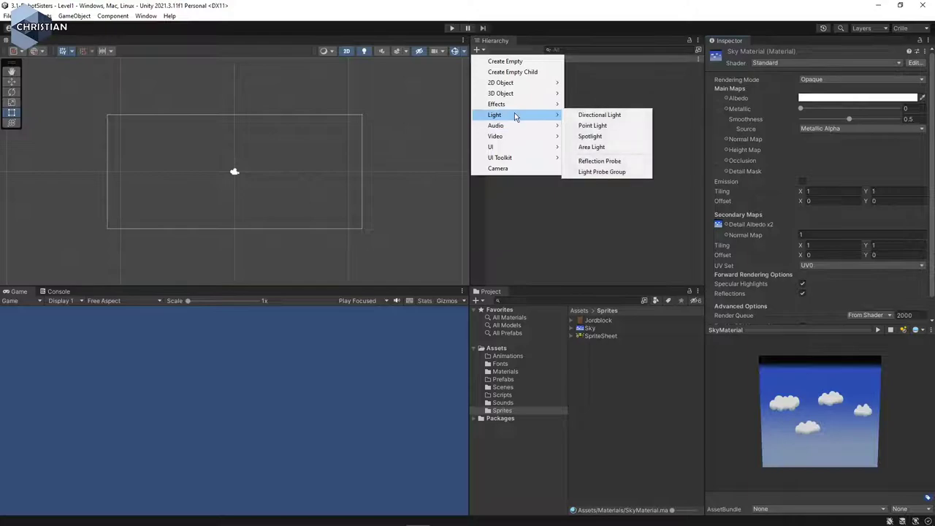
pyautogui.click(621, 117)
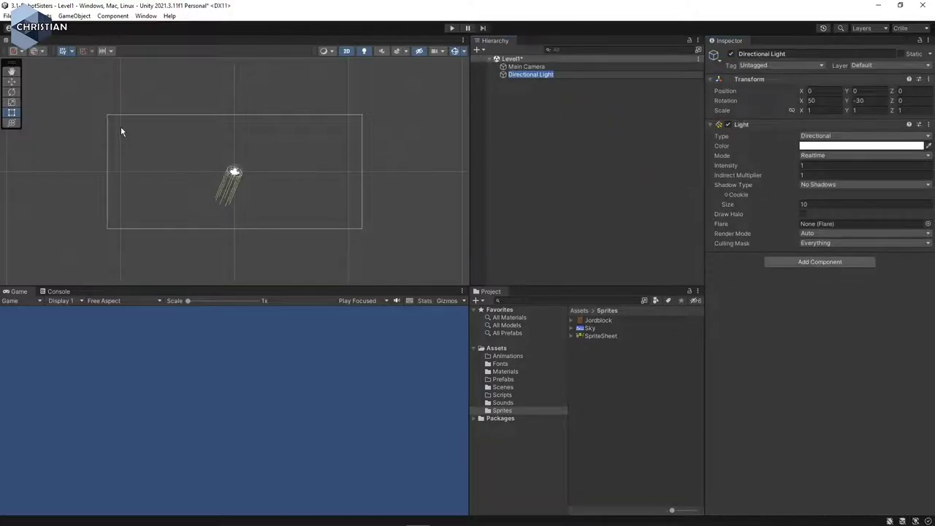
pyautogui.click(12, 81)
pyautogui.moveTo(245, 171); pyautogui.dragTo(316, 67)
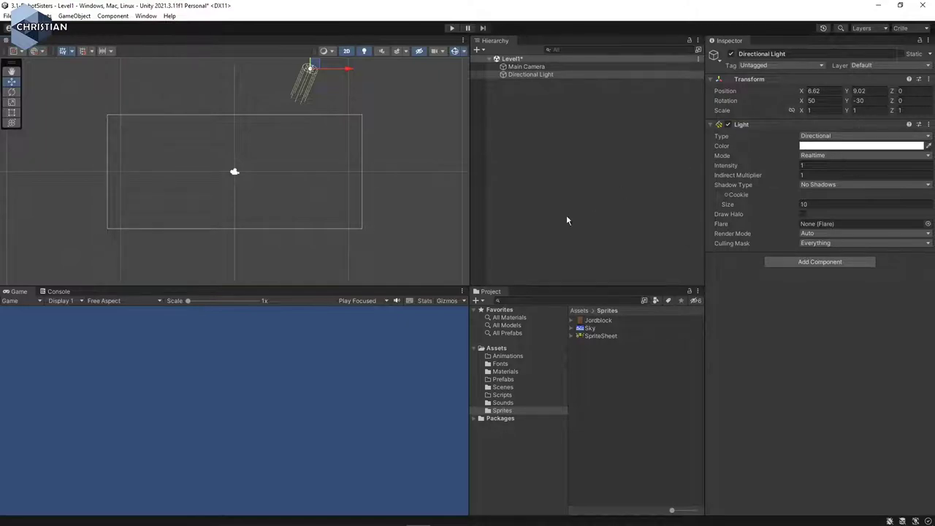
pyautogui.click(576, 145)
# Step: Create a 3D cube in the Level1 scene and name it Marken
pyautogui.click(476, 51)
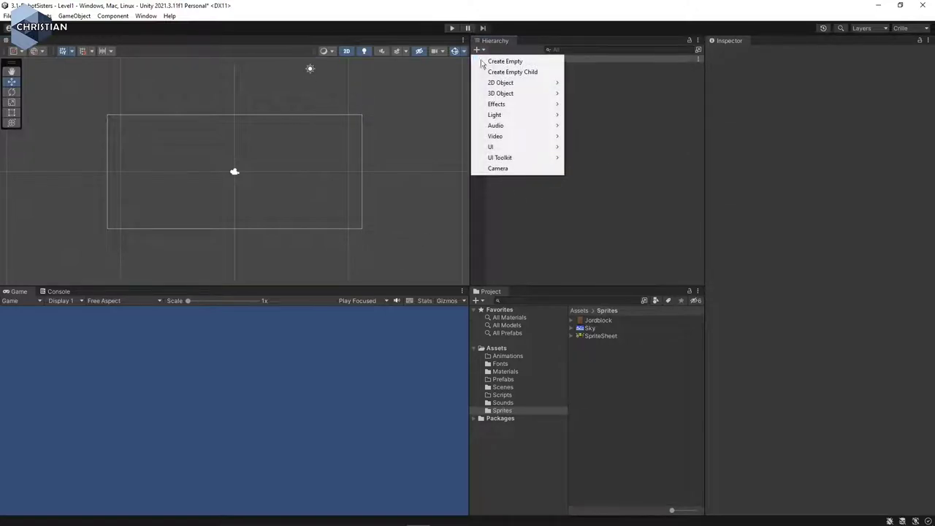
pyautogui.moveTo(516, 97)
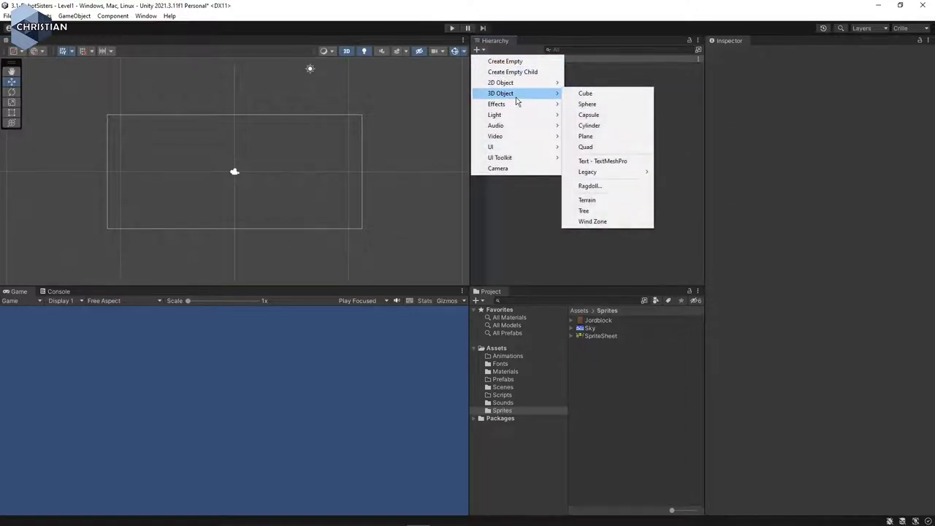
pyautogui.click(586, 94)
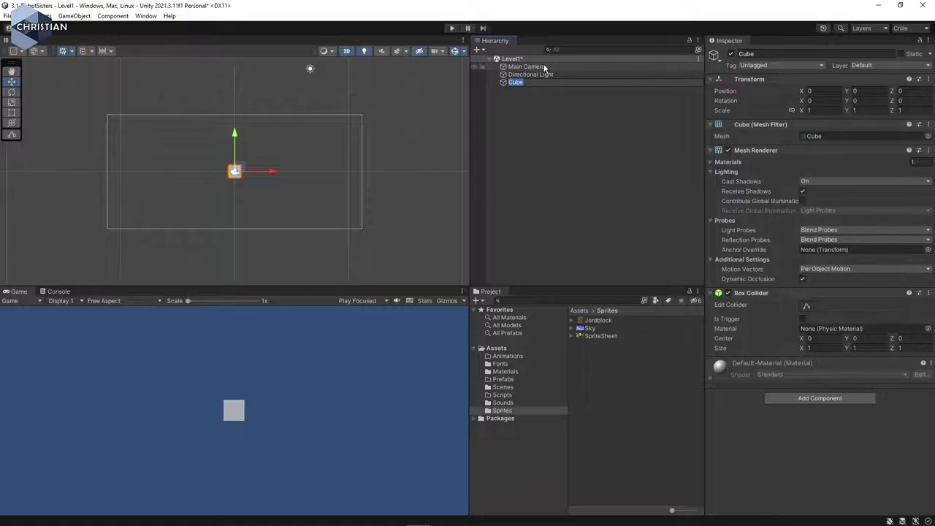
pyautogui.write('Marken')
pyautogui.press('Return')
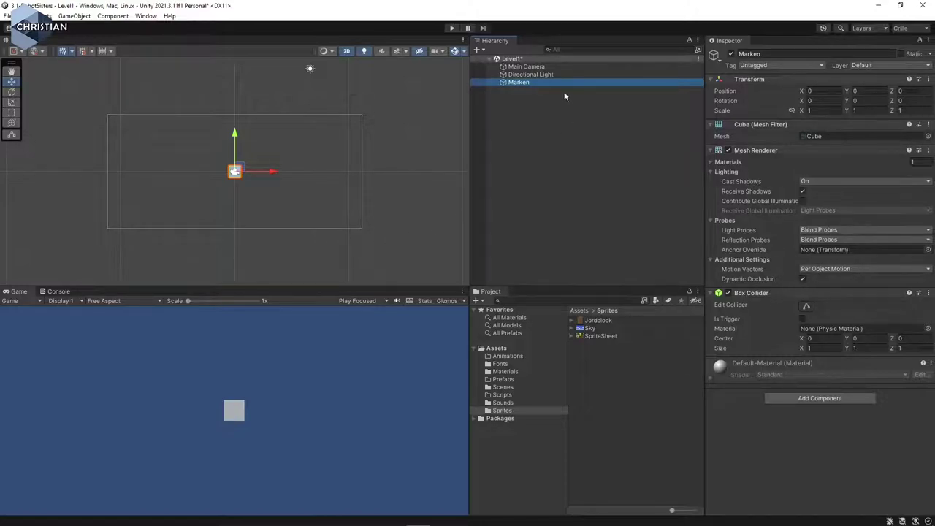
# Step: Set the scale of Marken to 600 in X and 5 in Y
pyautogui.click(820, 110)
pyautogui.write('600')
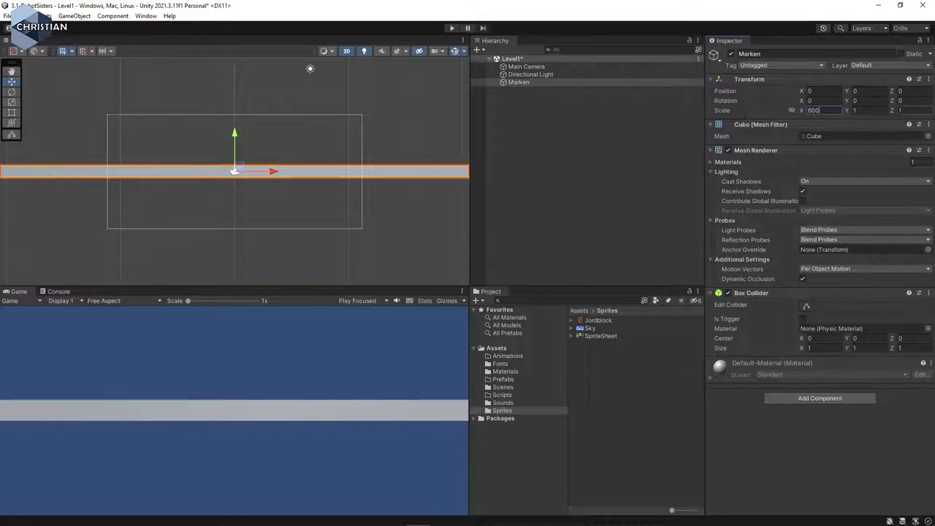
pyautogui.click(865, 110)
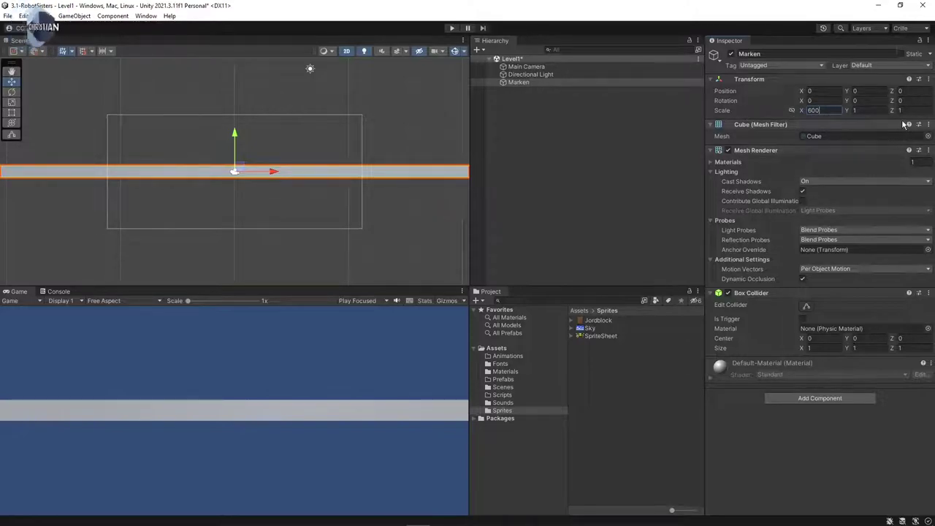
pyautogui.write('5')
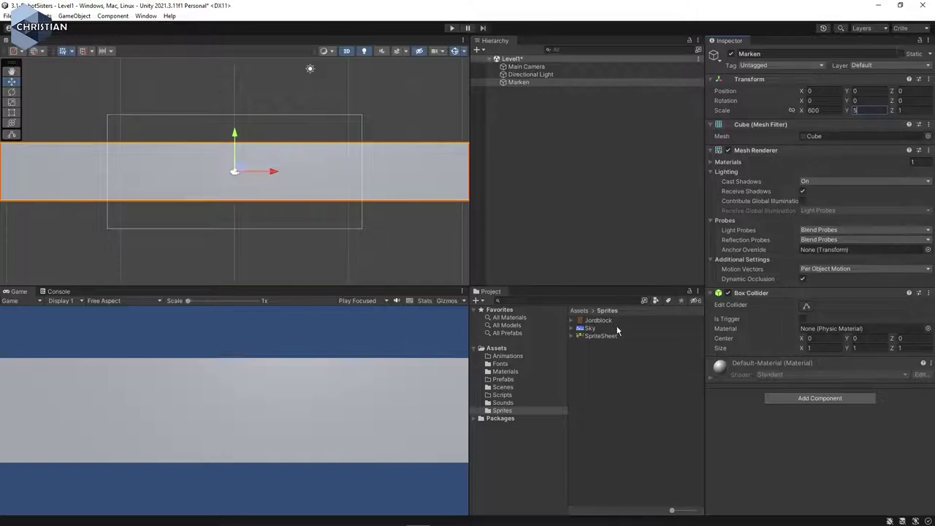
# Step: Apply JordMaterial from the Materials folder to the Marken cube in the scene
pyautogui.click(516, 374)
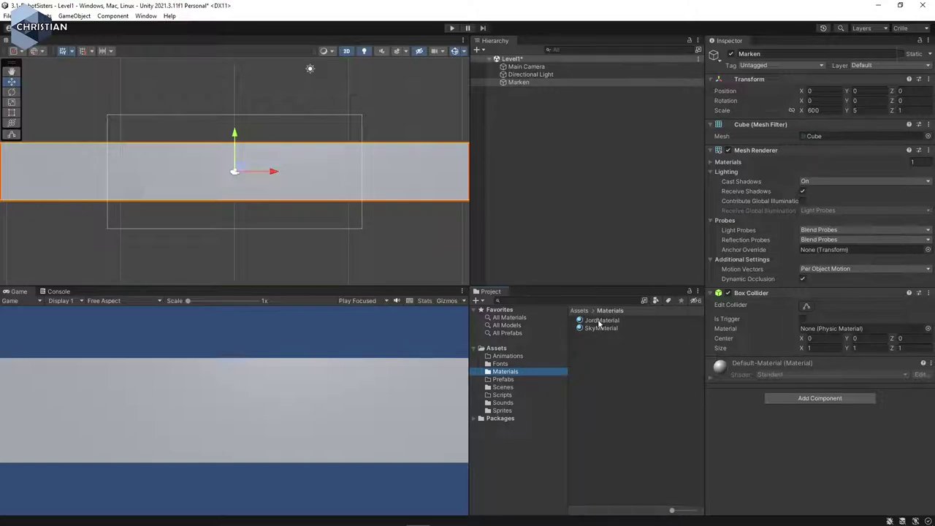
pyautogui.moveTo(600, 322); pyautogui.dragTo(407, 179)
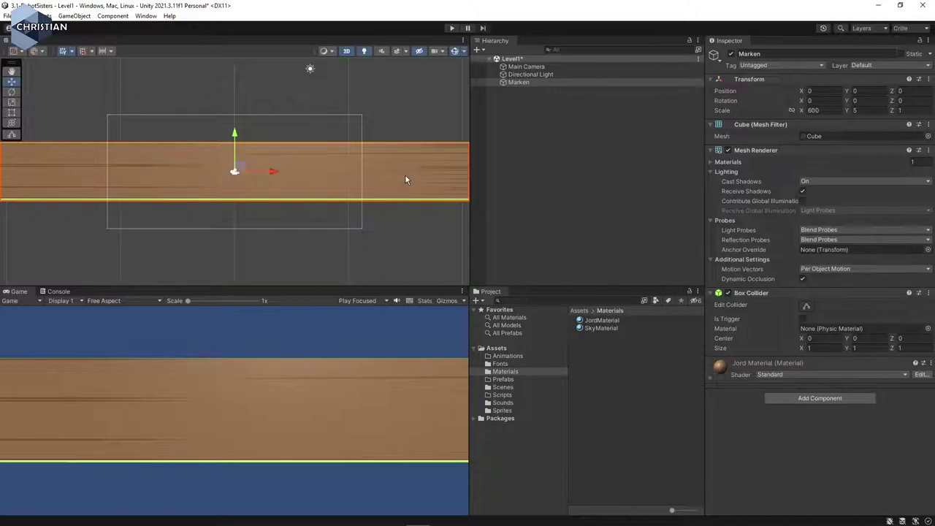
pyautogui.scroll(2, 245, 209)
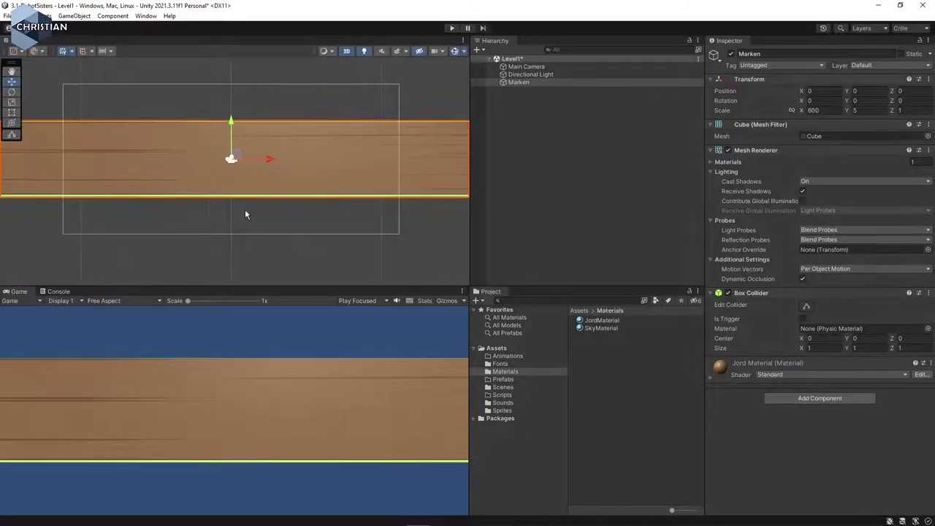
pyautogui.scroll(2, 245, 209)
pyautogui.scroll(-3, 245, 209)
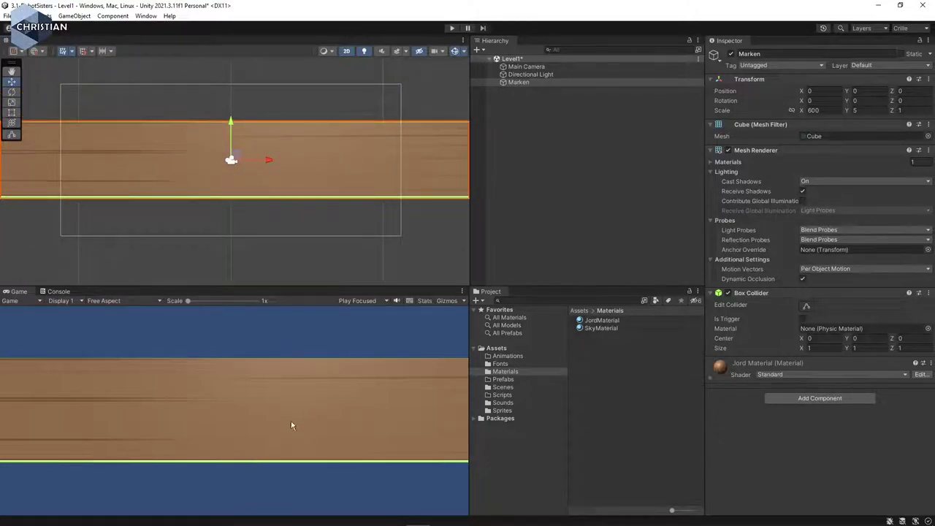
# Step: Set the Z rotation of Marken to 180
pyautogui.click(906, 100)
pyautogui.write('180')
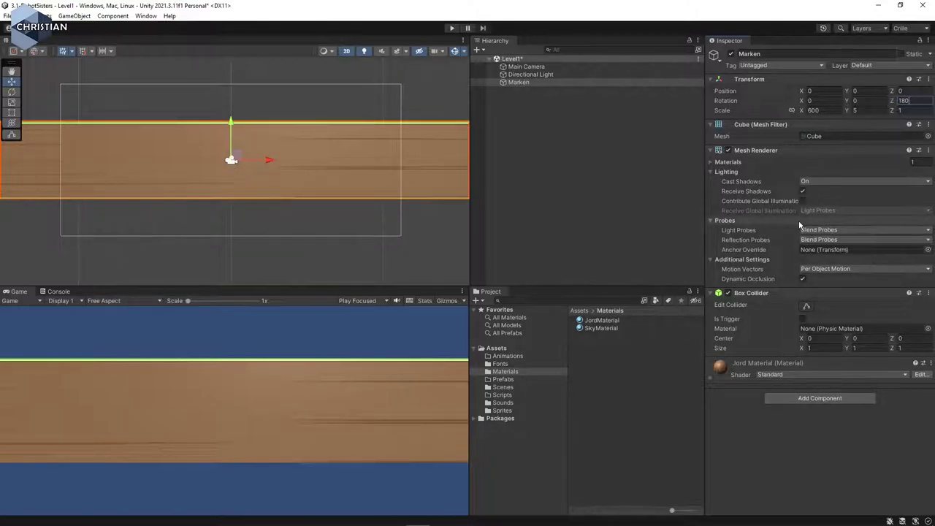
pyautogui.click(531, 81)
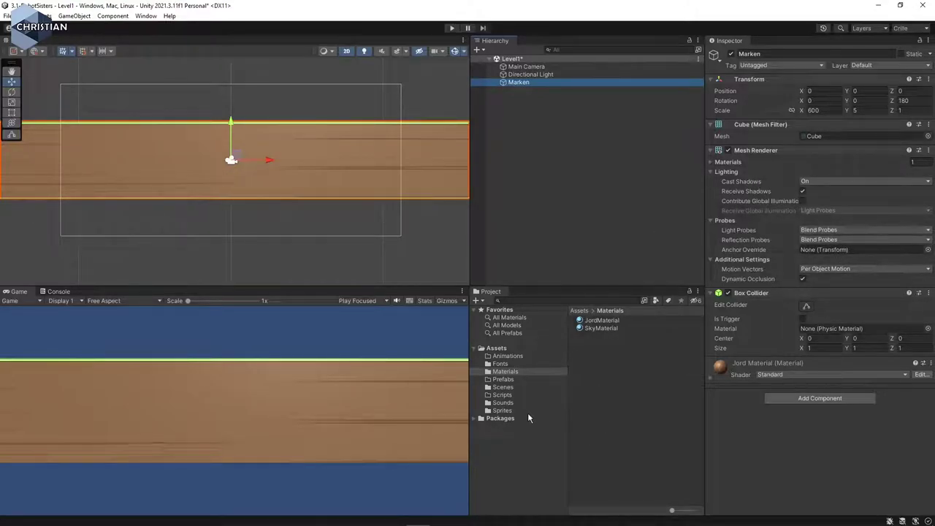
# Step: Increase the X tiling of the secondary maps in JordMaterial to about 138
pyautogui.click(614, 321)
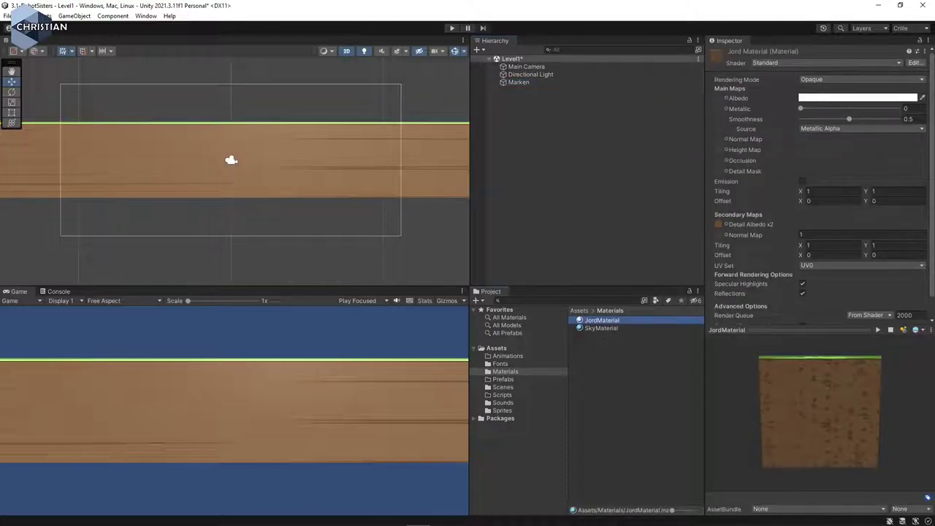
pyautogui.scroll(-1, 893, 214)
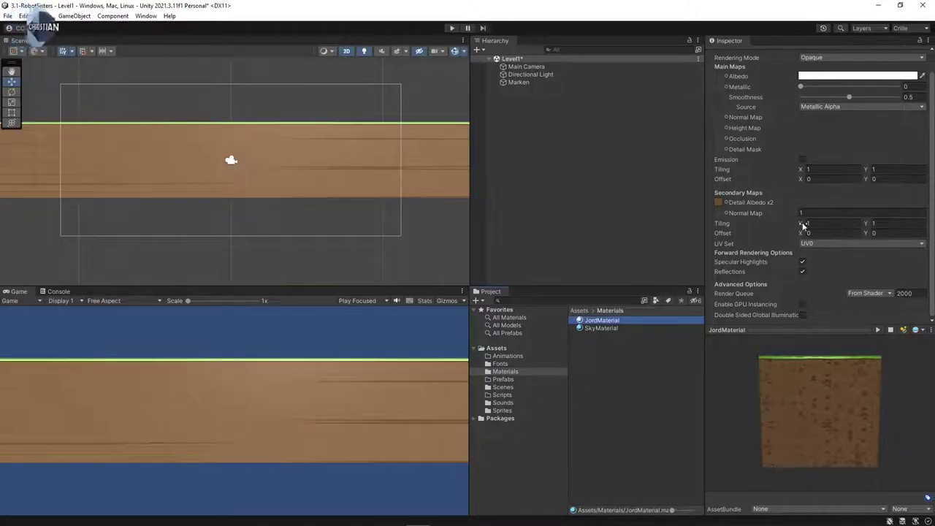
pyautogui.moveTo(804, 226); pyautogui.dragTo(259, 284)
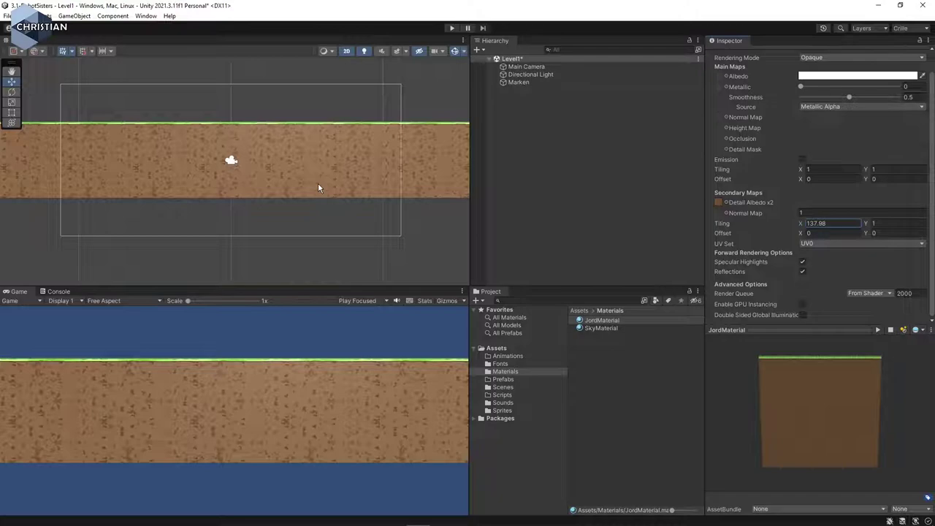
# Step: Move Marken straight down to the lower edge of the camera frame, at about Y -6.37
pyautogui.click(241, 149)
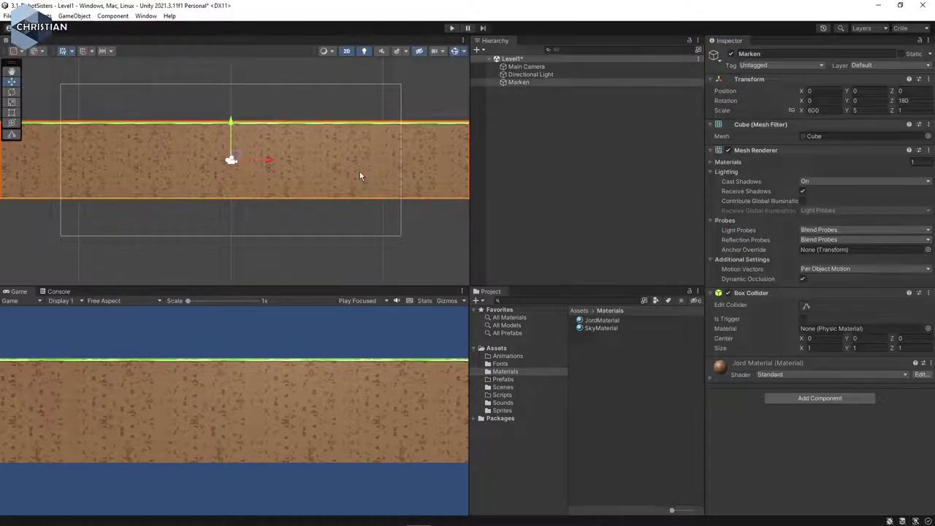
pyautogui.moveTo(235, 122); pyautogui.dragTo(230, 220)
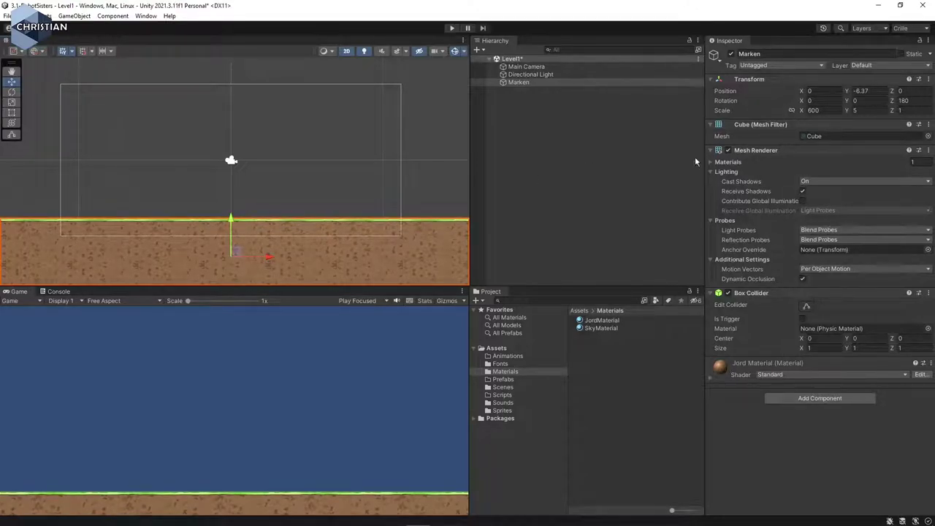
pyautogui.click(552, 178)
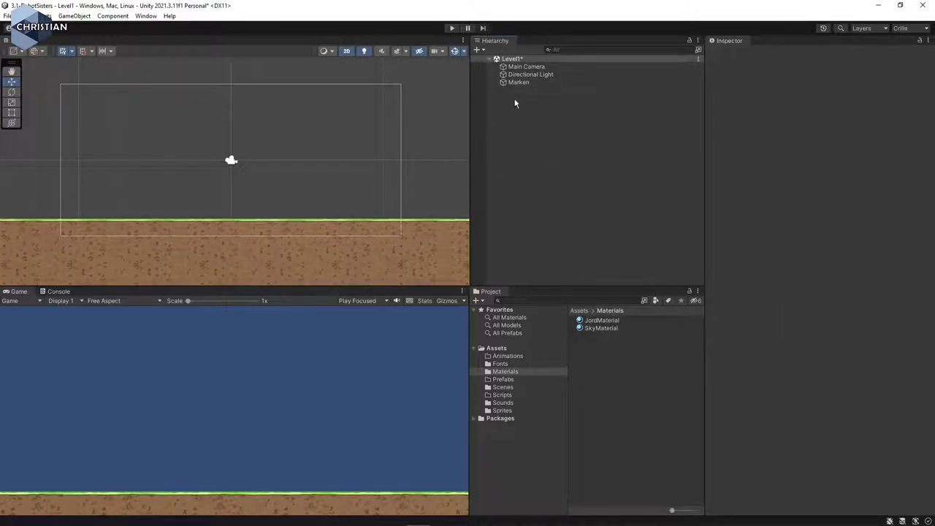
# Step: Create a second 3D cube named Himmel and reset its transform to the origin
pyautogui.click(477, 49)
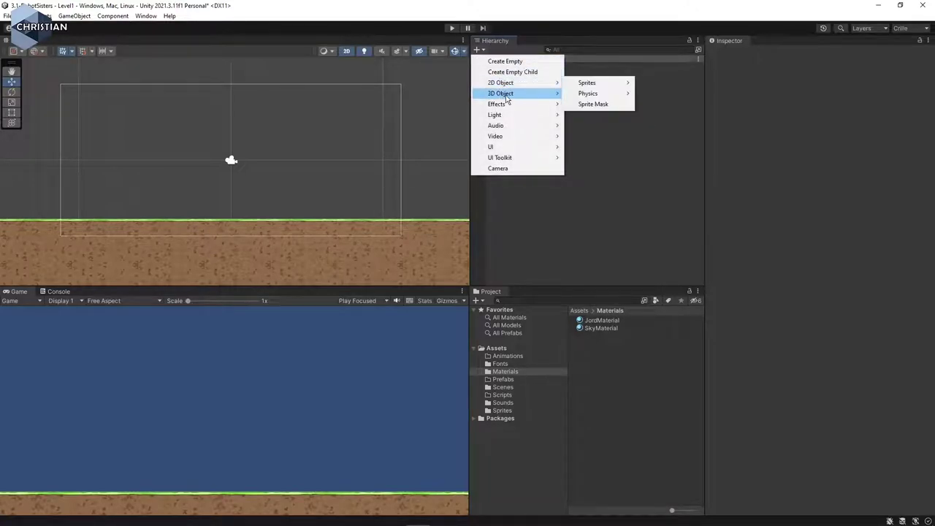
pyautogui.moveTo(507, 99)
pyautogui.click(609, 93)
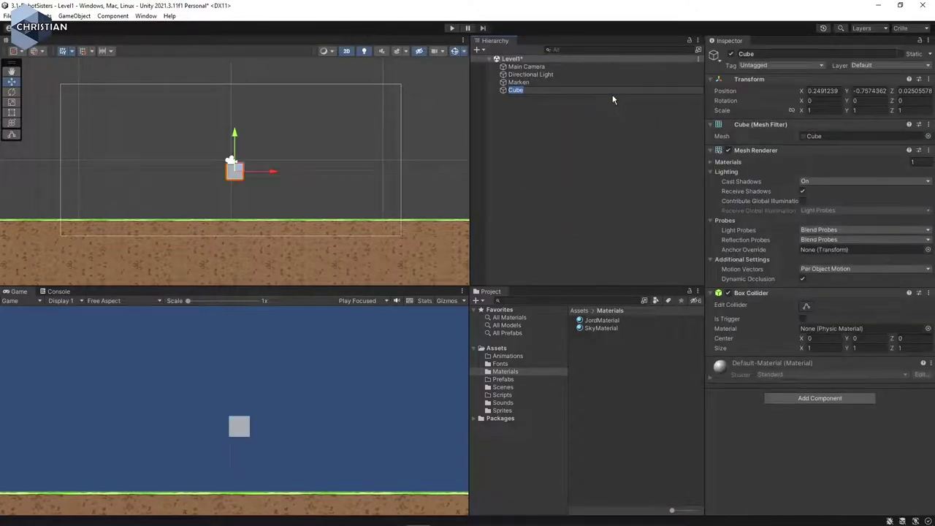
pyautogui.write('Himmel')
pyautogui.press('Return')
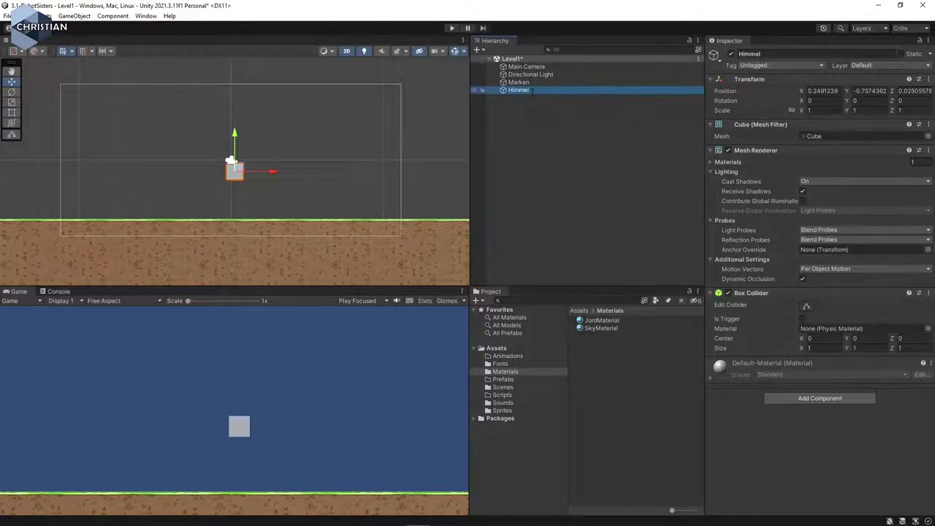
pyautogui.click(928, 79)
pyautogui.click(910, 90)
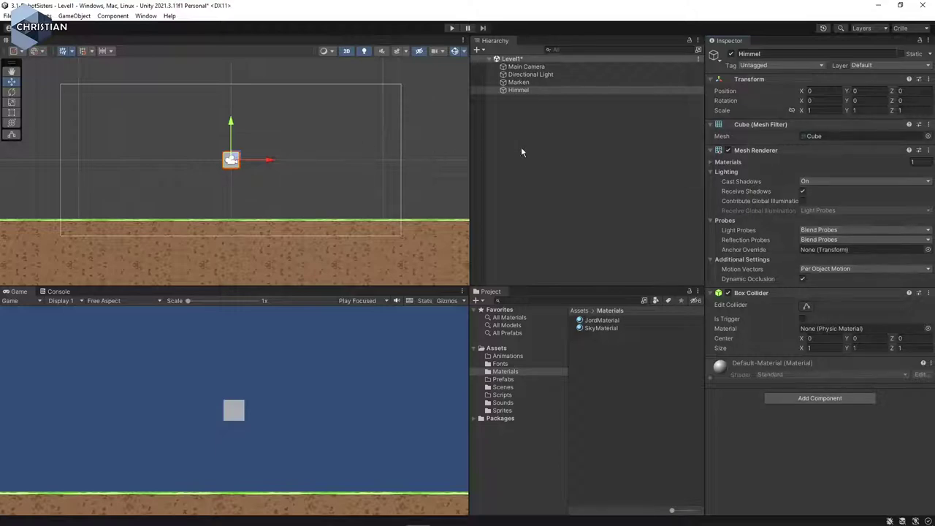
# Step: Scale Himmel to 600 in X and 20 in Y
pyautogui.click(813, 110)
pyautogui.write('600')
pyautogui.press('Tab')
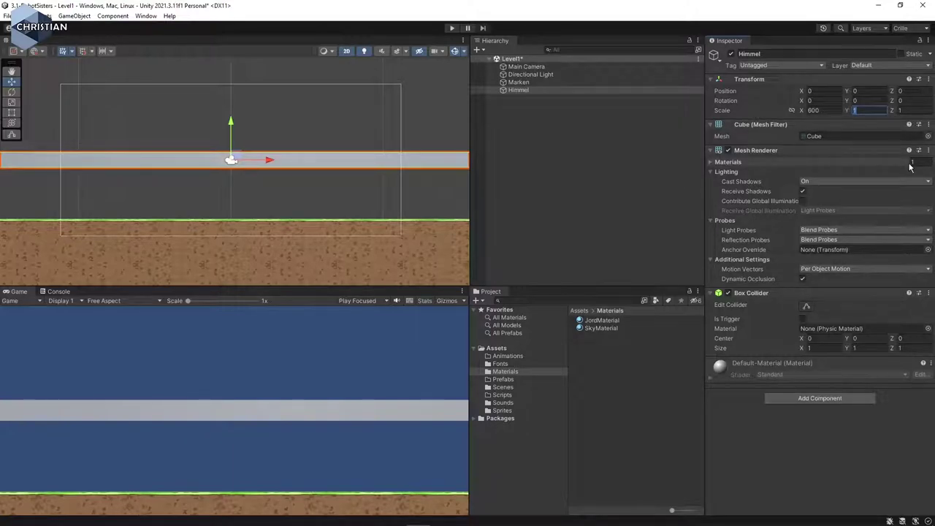
pyautogui.write('20')
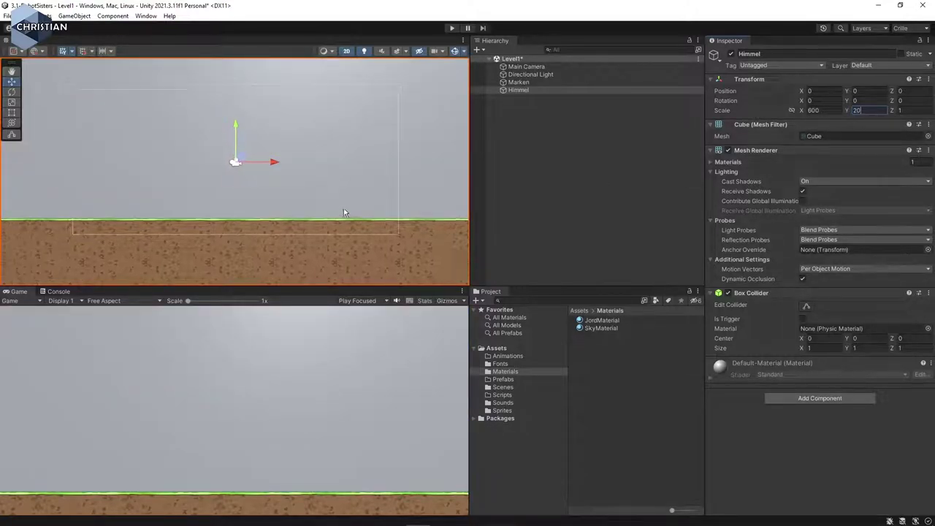
# Step: Move Himmel straight up to about Y 7.04 so its lower edge sits just above the ground
pyautogui.scroll(-4, 334, 197)
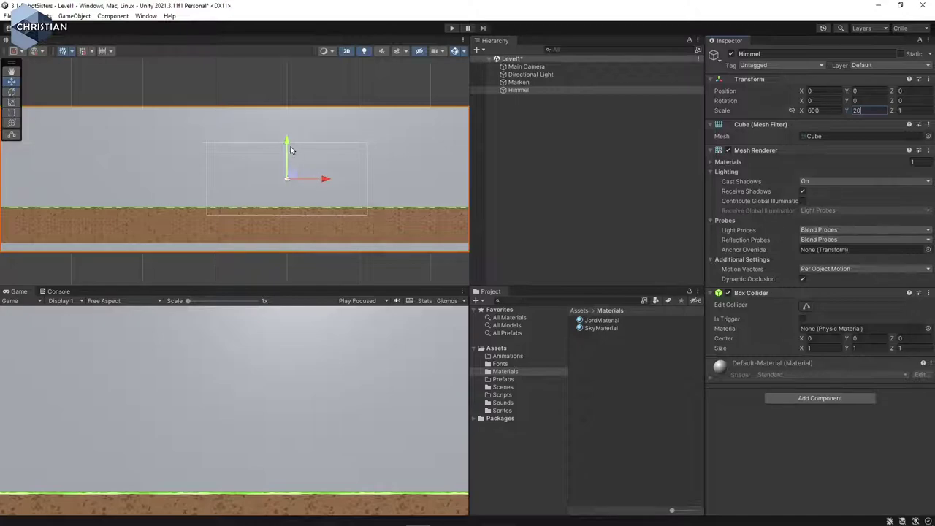
pyautogui.moveTo(286, 135); pyautogui.dragTo(290, 89)
pyautogui.scroll(-2, 299, 160)
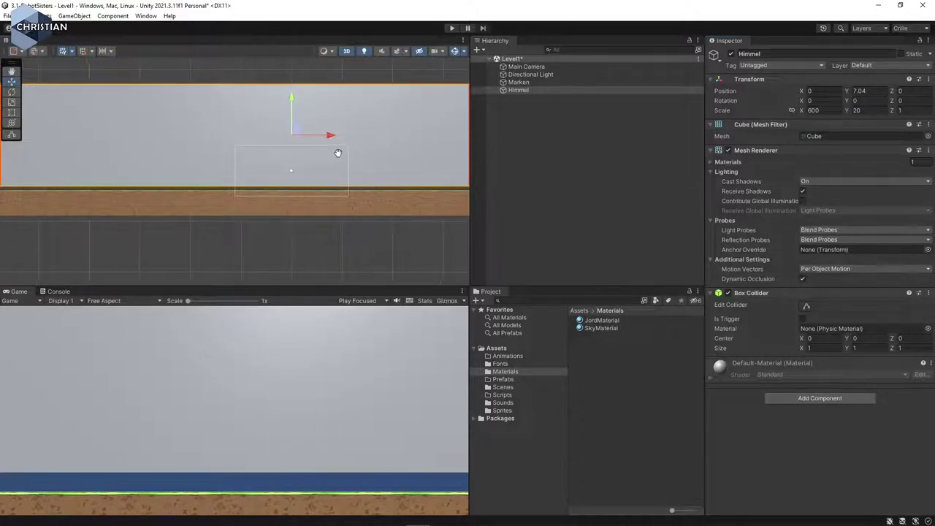
pyautogui.moveTo(331, 153); pyautogui.dragTo(303, 194, button='middle')
pyautogui.scroll(1, 299, 220)
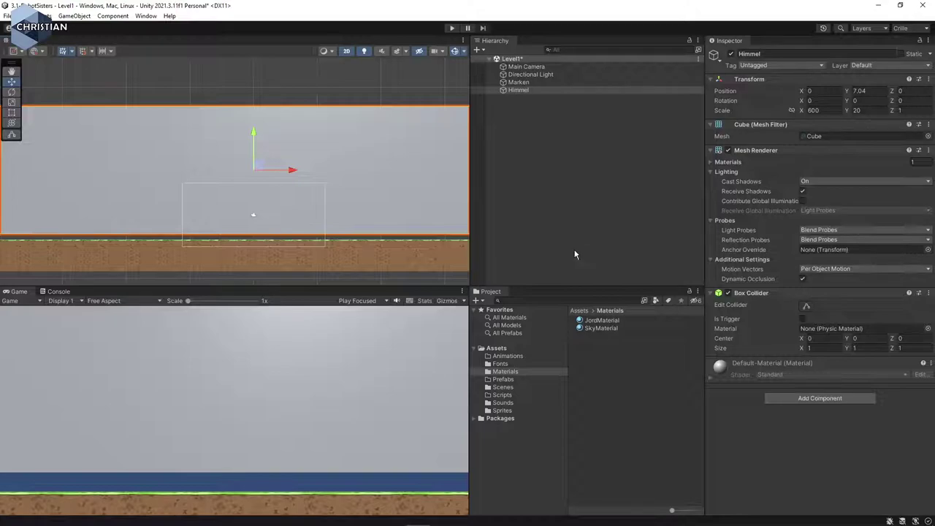
# Step: Apply SkyMaterial to Himmel and set its Z rotation to 180
pyautogui.moveTo(601, 329); pyautogui.dragTo(409, 160)
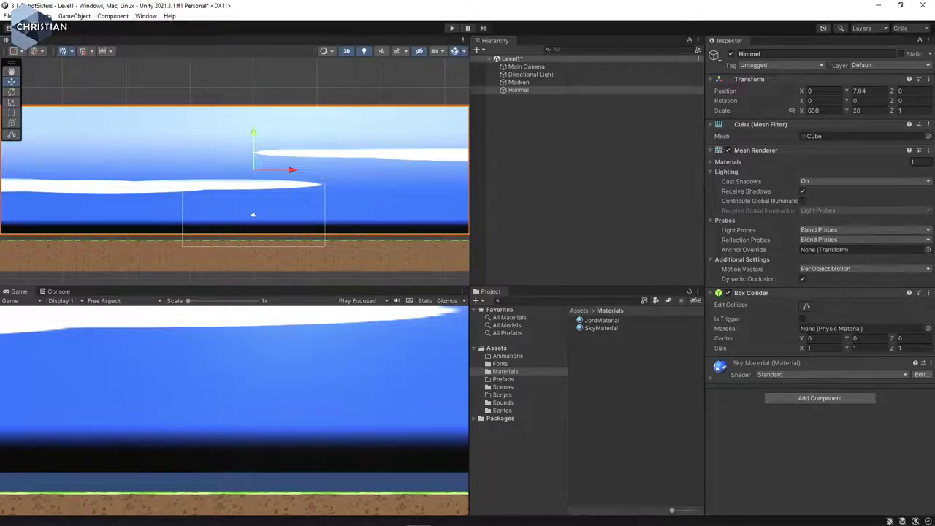
pyautogui.click(905, 100)
pyautogui.write('180')
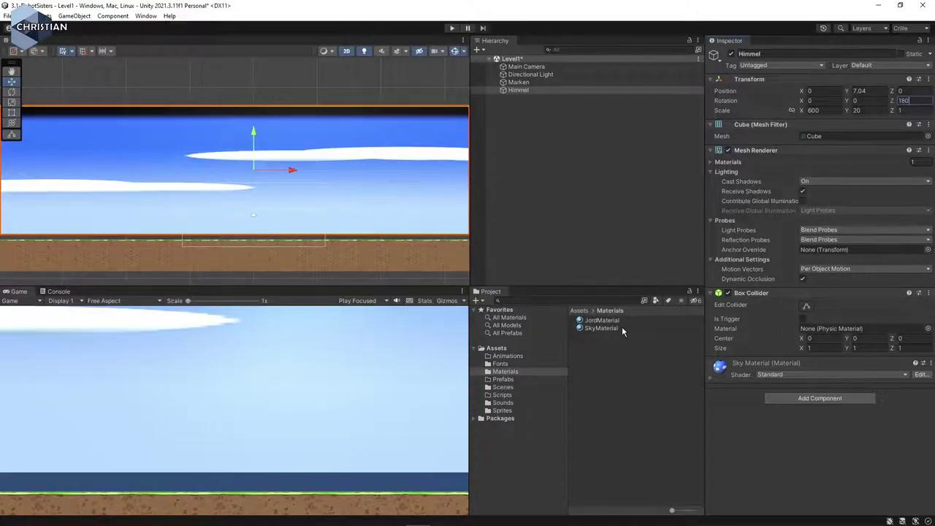
# Step: Set the X tiling of the secondary maps in SkyMaterial to 22
pyautogui.click(603, 328)
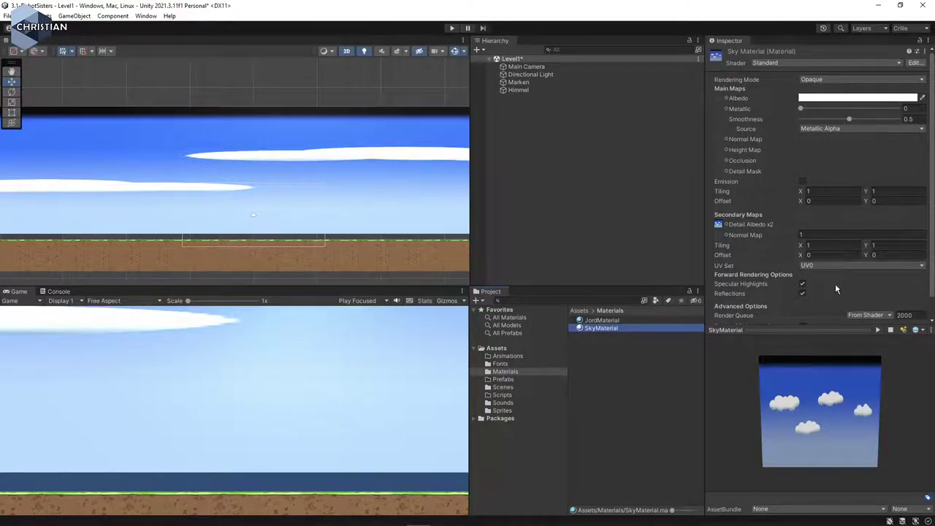
pyautogui.scroll(-1, 835, 283)
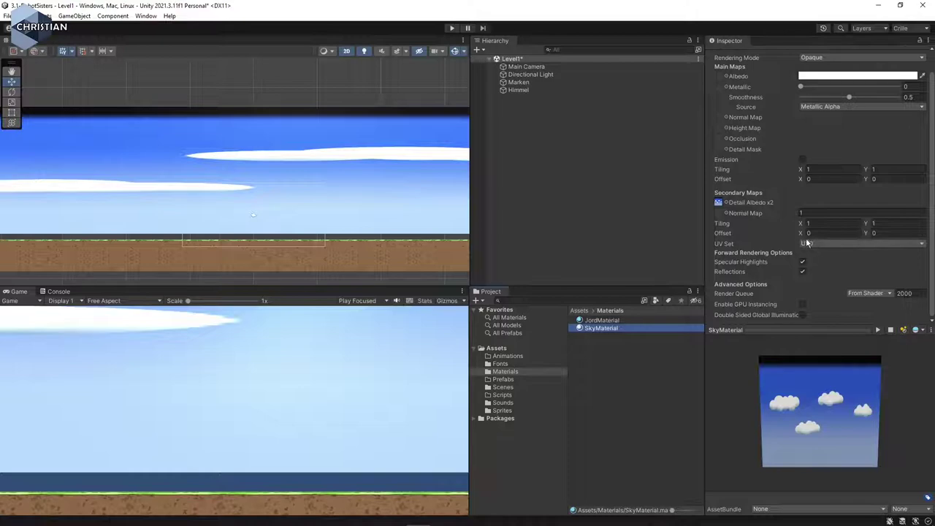
pyautogui.moveTo(801, 223); pyautogui.dragTo(213, 247)
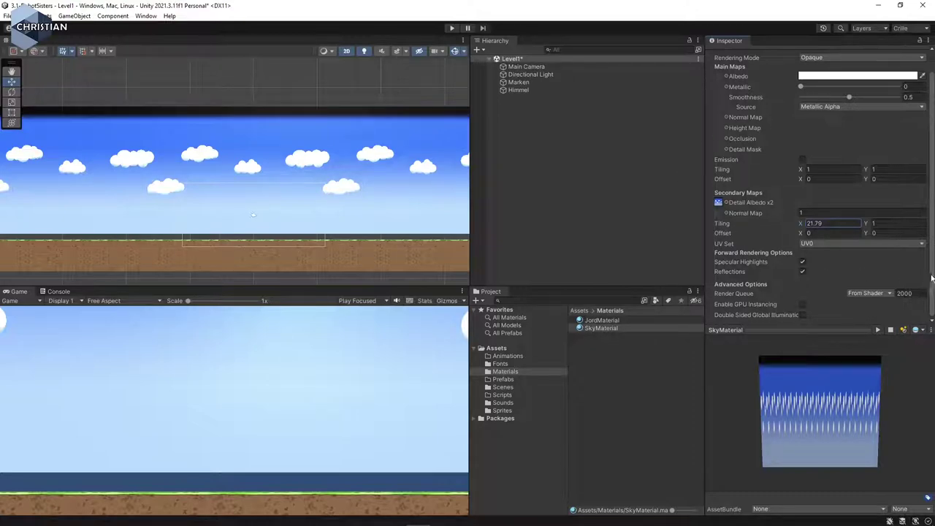
pyautogui.moveTo(802, 224); pyautogui.dragTo(893, 232)
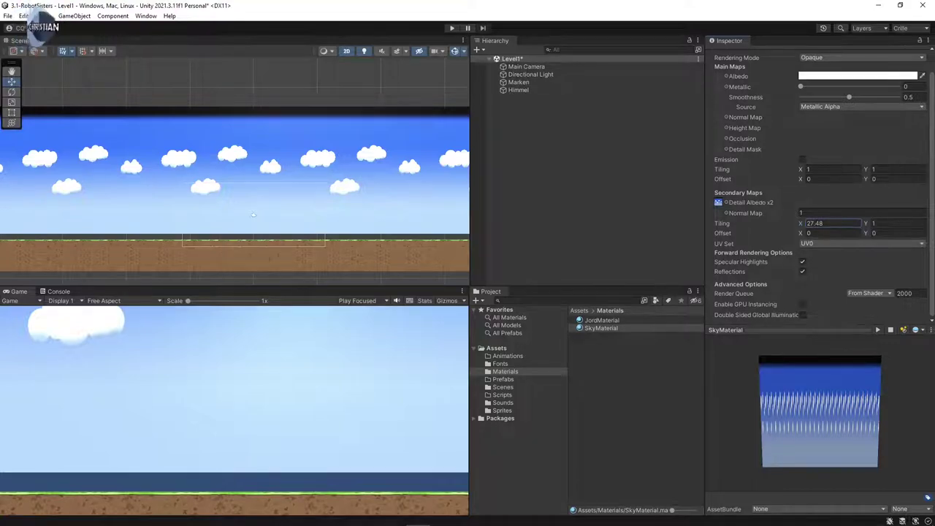
pyautogui.write('22')
pyautogui.press('Tab')
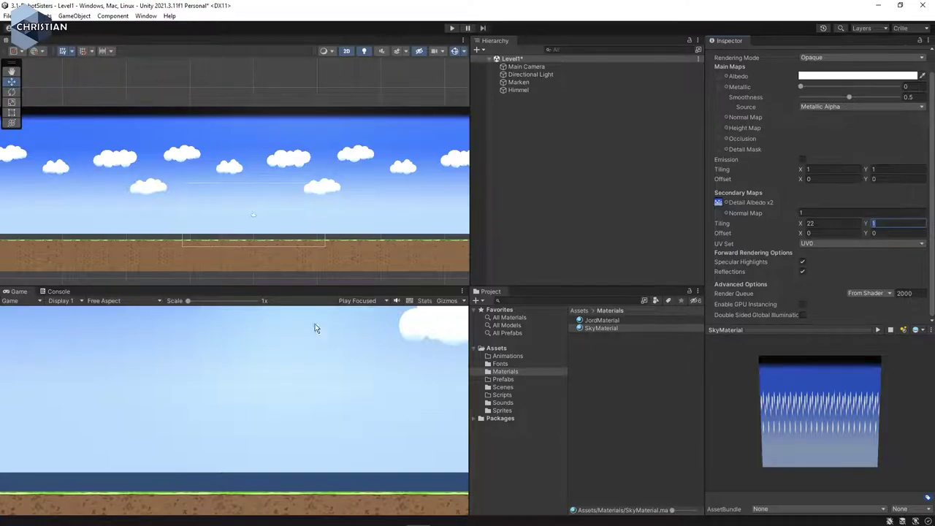
# Step: Move Himmel down to about Y 5.59 so the sky meets the top of the ground
pyautogui.click(533, 90)
pyautogui.moveTo(256, 133)
pyautogui.mouseDown()
pyautogui.moveTo(253, 149)
pyautogui.moveTo(259, 132)
pyautogui.moveTo(263, 142)
pyautogui.mouseUp()
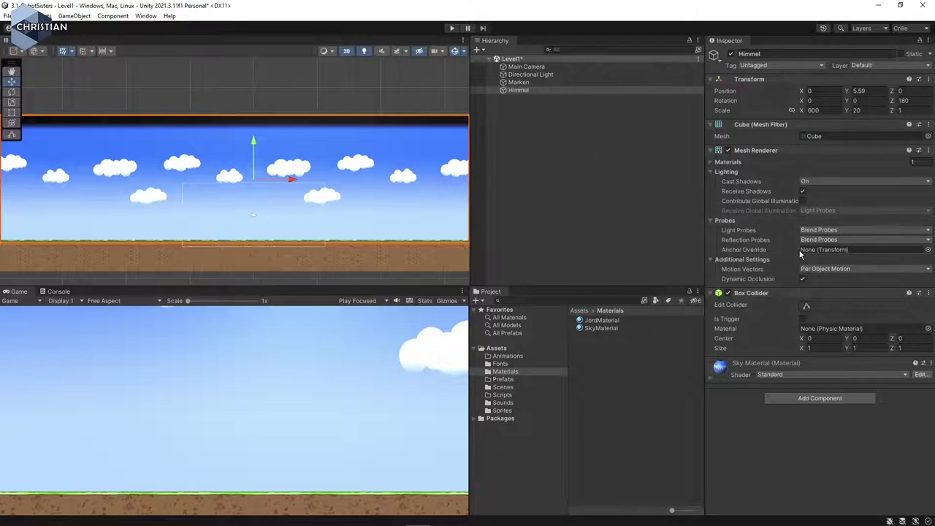
pyautogui.click(568, 89)
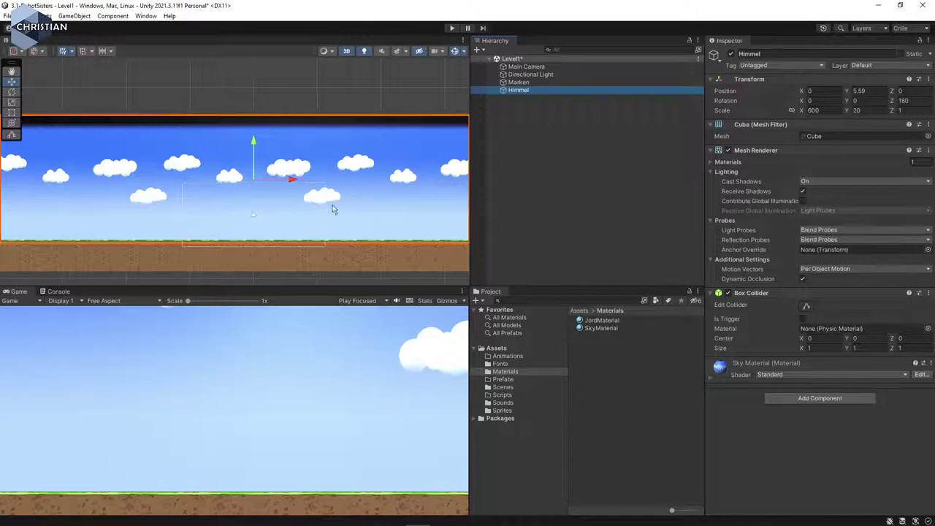
pyautogui.click(291, 383)
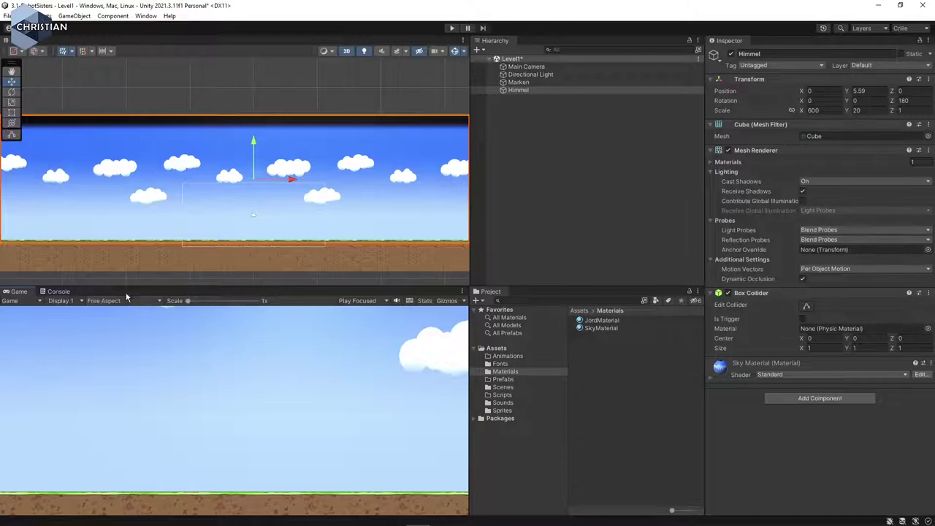
# Step: Set the realtime shadow color in the environment lighting settings to black (000000) and close the lighting settings
pyautogui.click(150, 18)
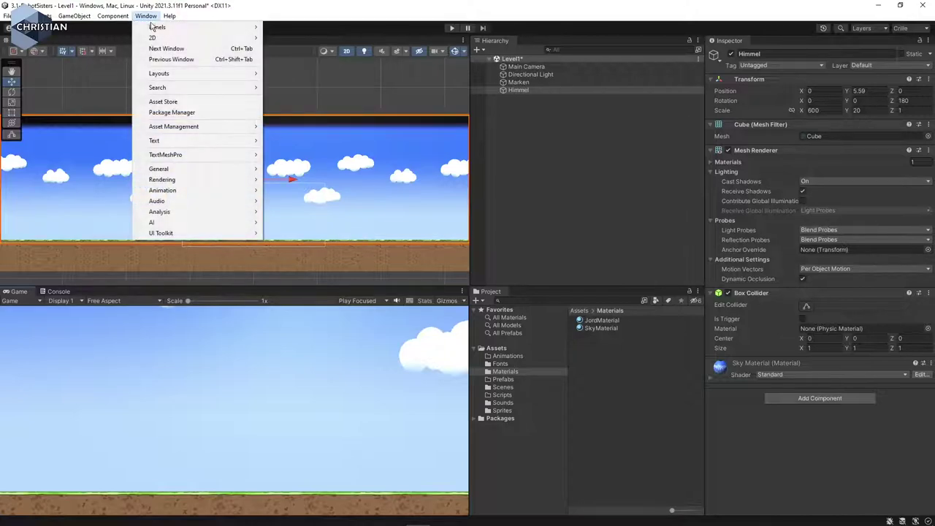
pyautogui.moveTo(176, 180)
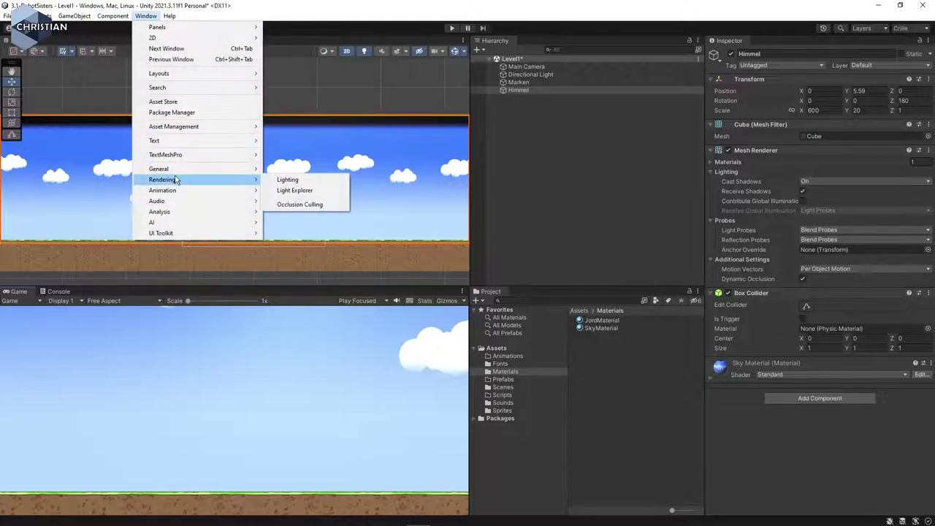
pyautogui.click(299, 181)
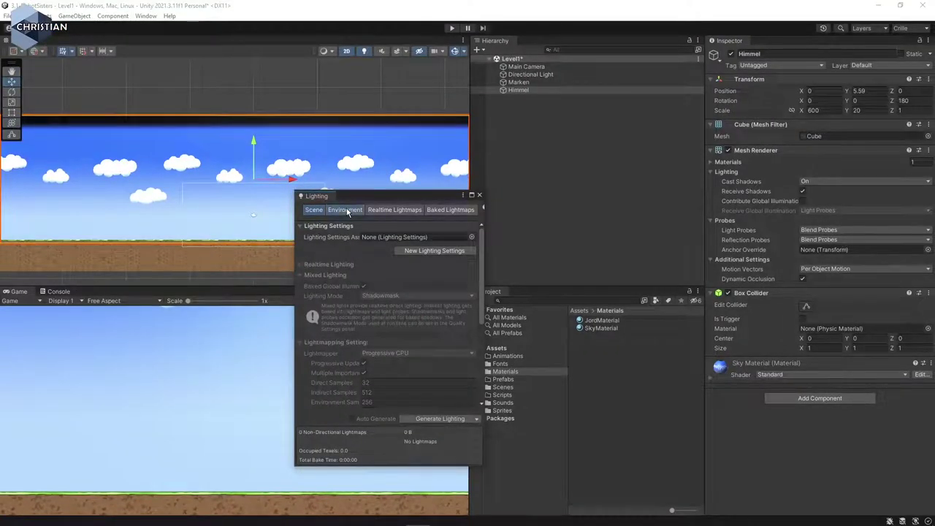
pyautogui.click(246, 119)
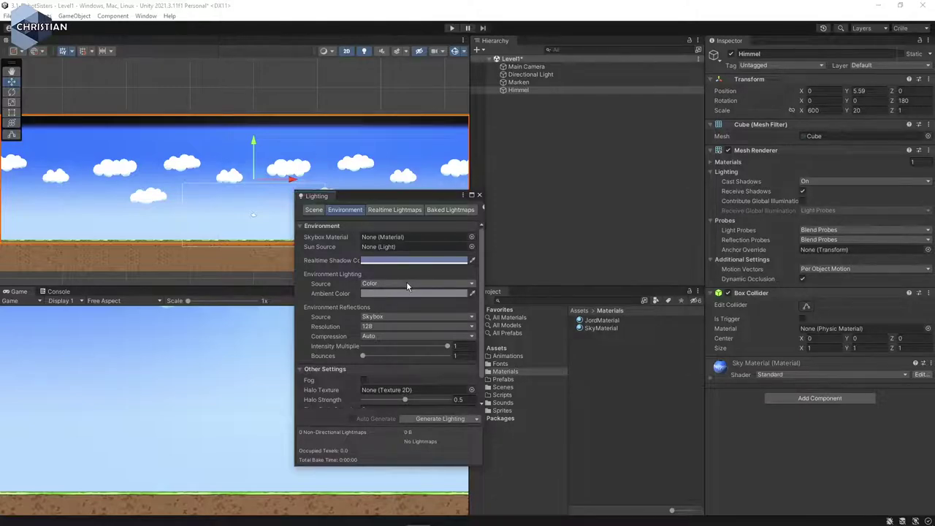
pyautogui.scroll(-2, 418, 295)
pyautogui.scroll(2, 418, 296)
pyautogui.click(402, 261)
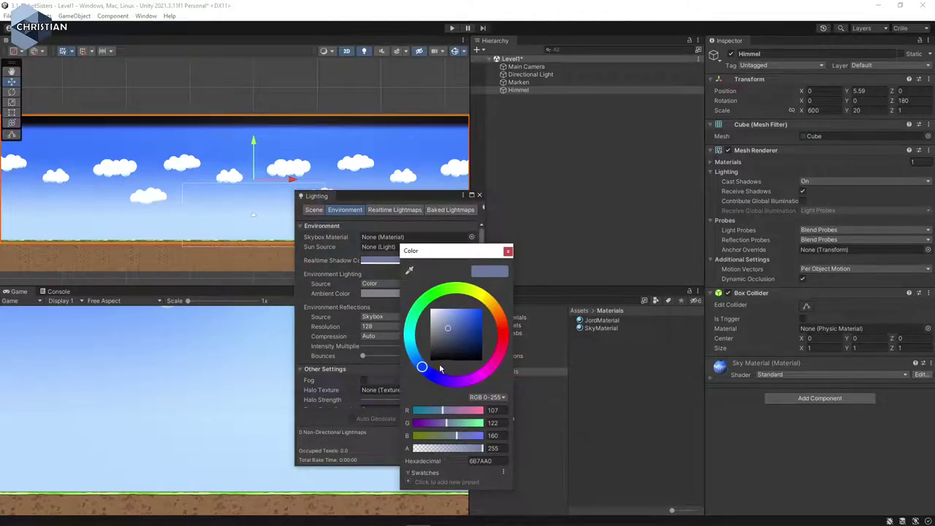
pyautogui.moveTo(451, 351); pyautogui.dragTo(411, 379)
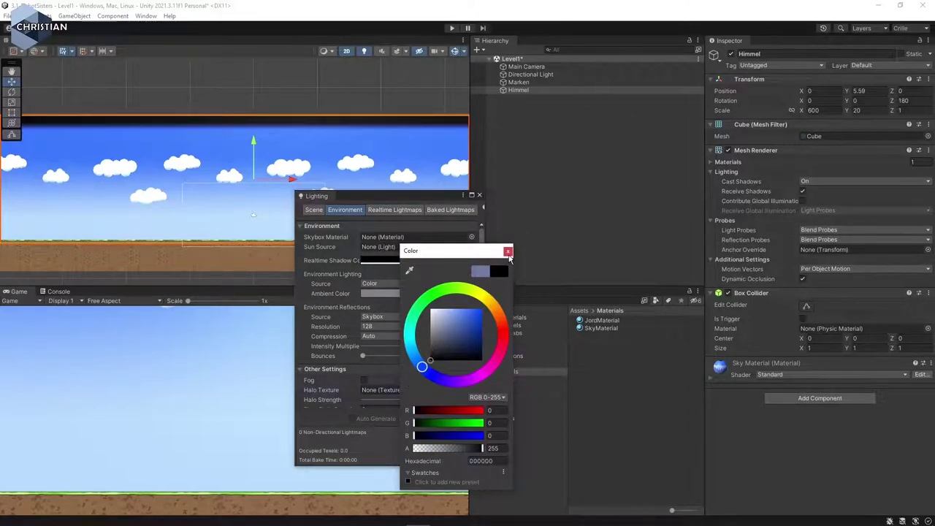
pyautogui.click(508, 251)
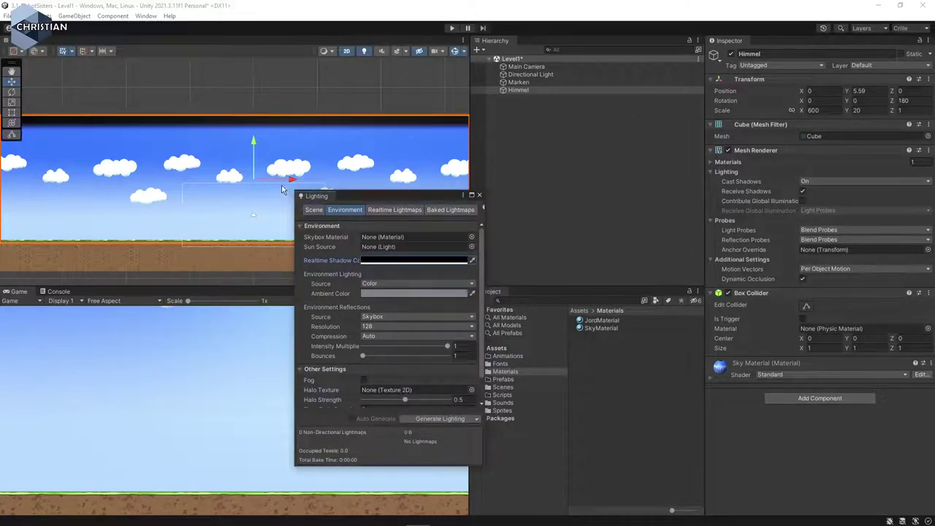
pyautogui.scroll(-1, 236, 175)
pyautogui.scroll(-2, 235, 176)
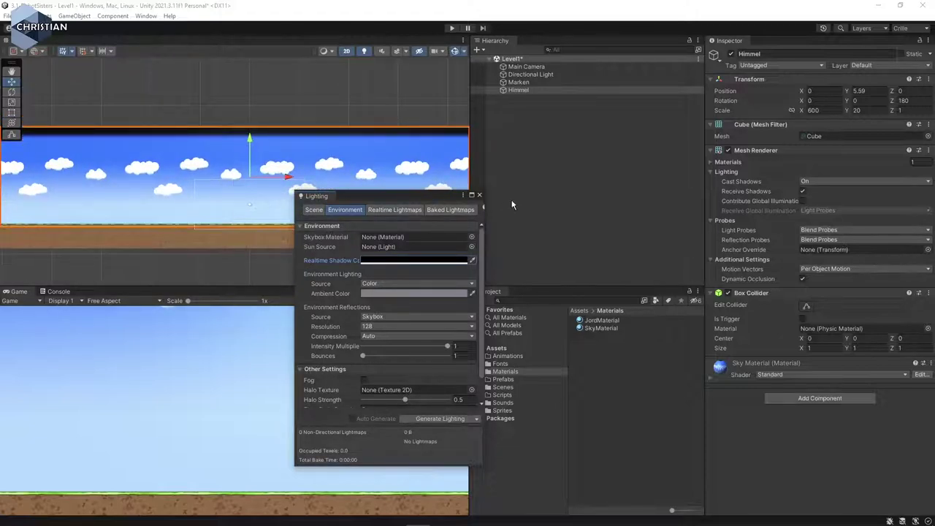
pyautogui.click(480, 195)
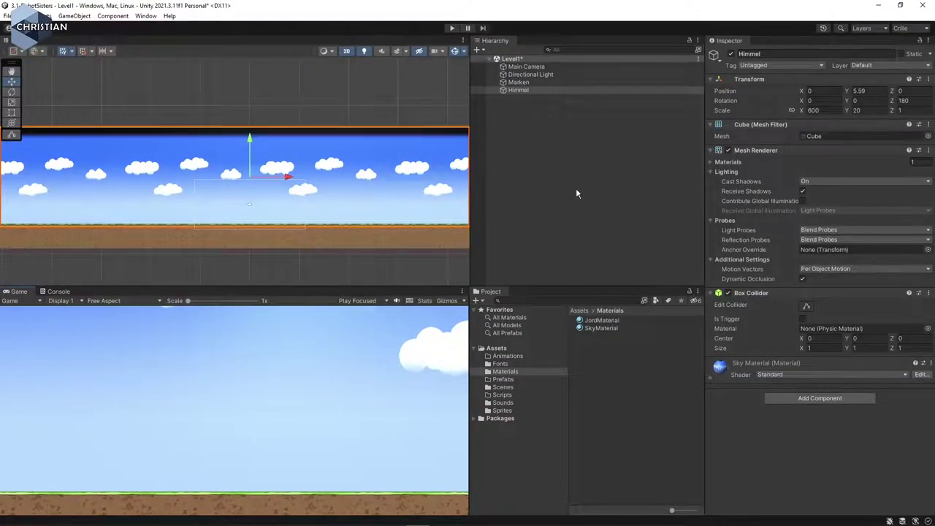
# Step: Review the projection choices of Main Camera and choose Orthographic
pyautogui.click(532, 68)
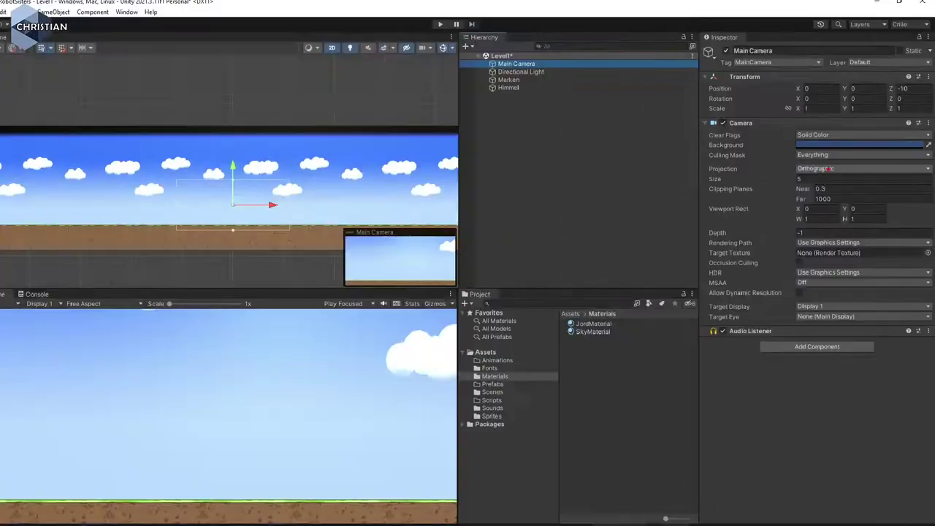
pyautogui.click(852, 174)
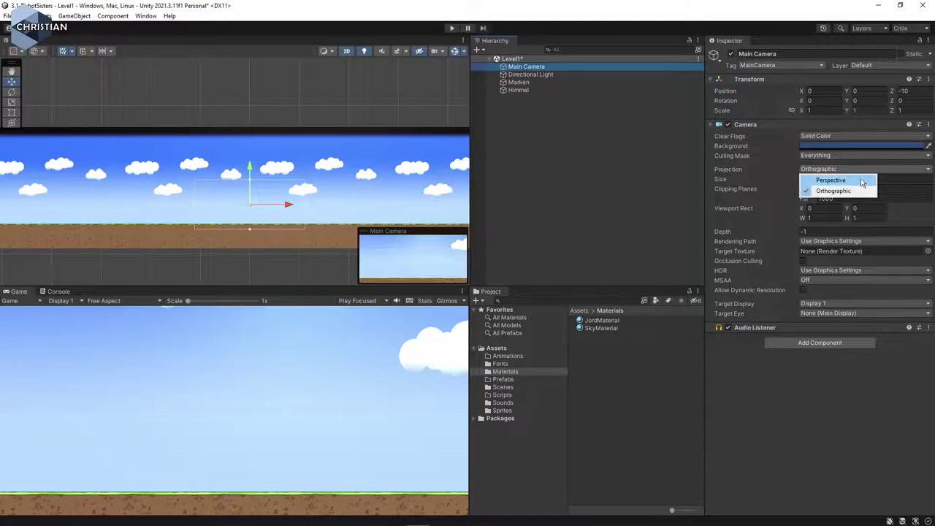
pyautogui.click(862, 192)
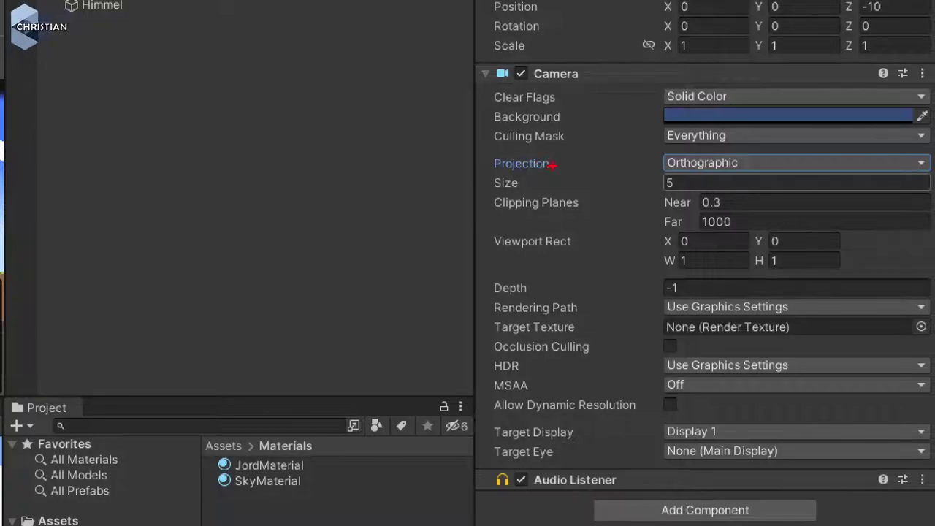
pyautogui.moveTo(601, 166); pyautogui.dragTo(656, 162)
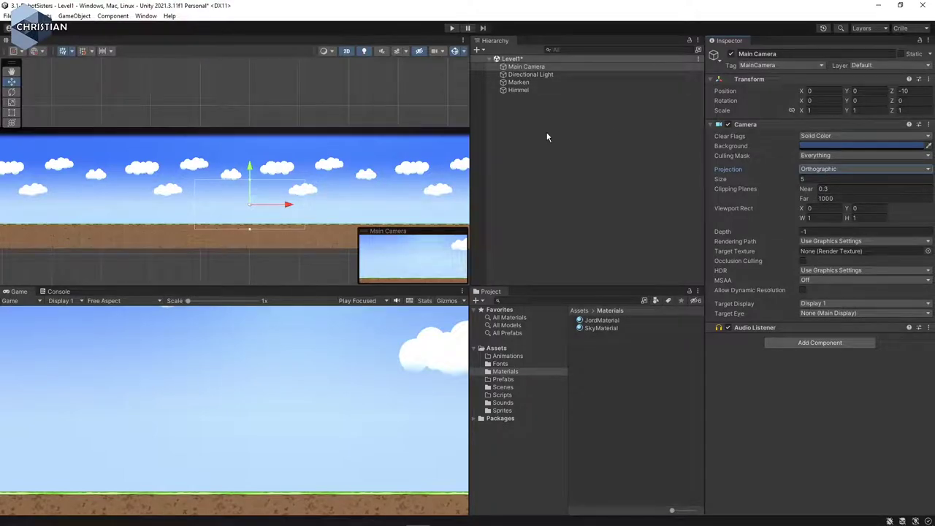
# Step: Switch the scene view from 2D to 3D and examine the orthographic camera volume in front of the sky
pyautogui.click(348, 52)
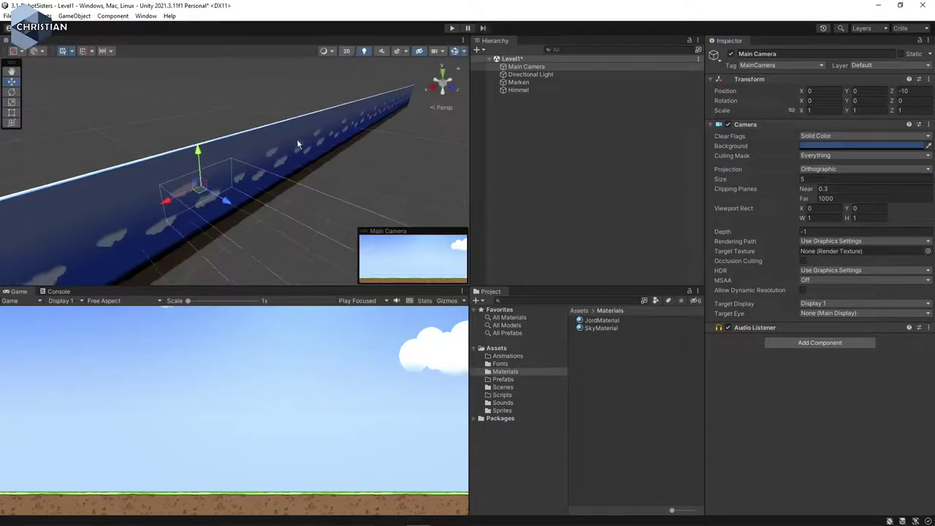
pyautogui.scroll(-5, 117, 167)
pyautogui.keyDown('alt'); pyautogui.moveTo(249, 179); pyautogui.dragTo(315, 225); pyautogui.keyUp('alt')
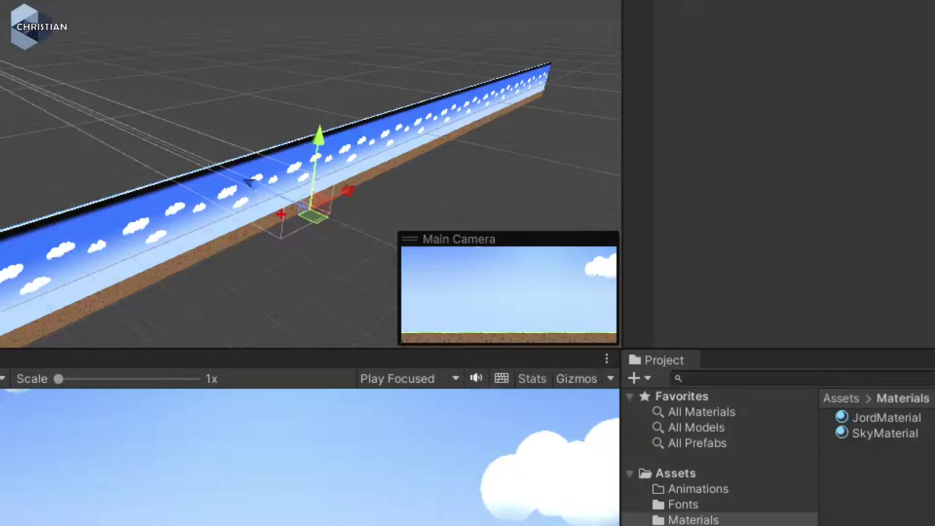
pyautogui.moveTo(289, 238)
pyautogui.mouseDown()
pyautogui.moveTo(337, 210)
pyautogui.moveTo(336, 173)
pyautogui.moveTo(293, 196)
pyautogui.mouseUp()
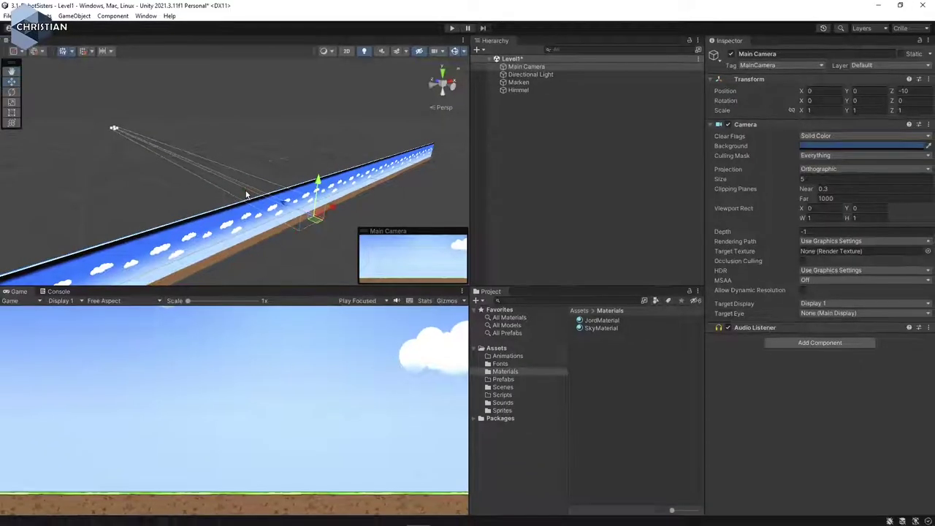
# Step: Change the projection of Main Camera to Perspective and examine its view cone in the 3D scene
pyautogui.click(833, 169)
pyautogui.click(833, 180)
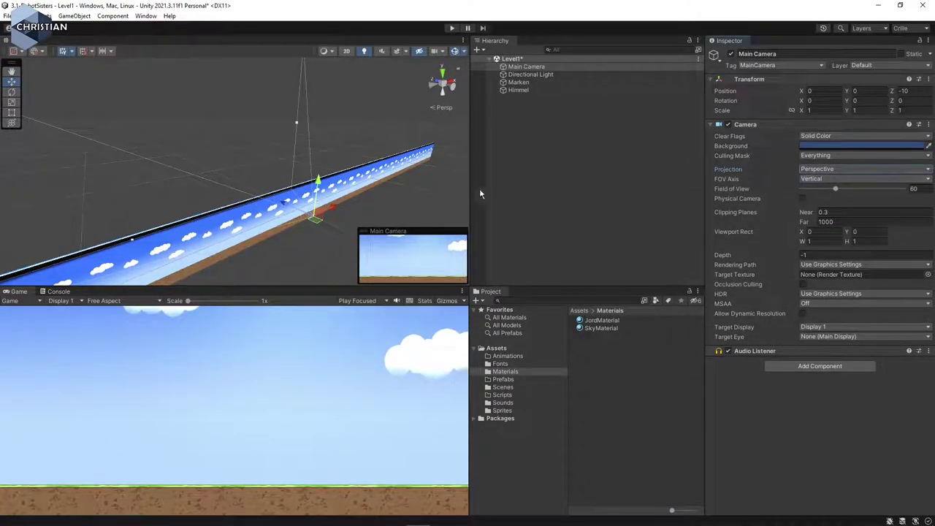
pyautogui.scroll(-3, 333, 245)
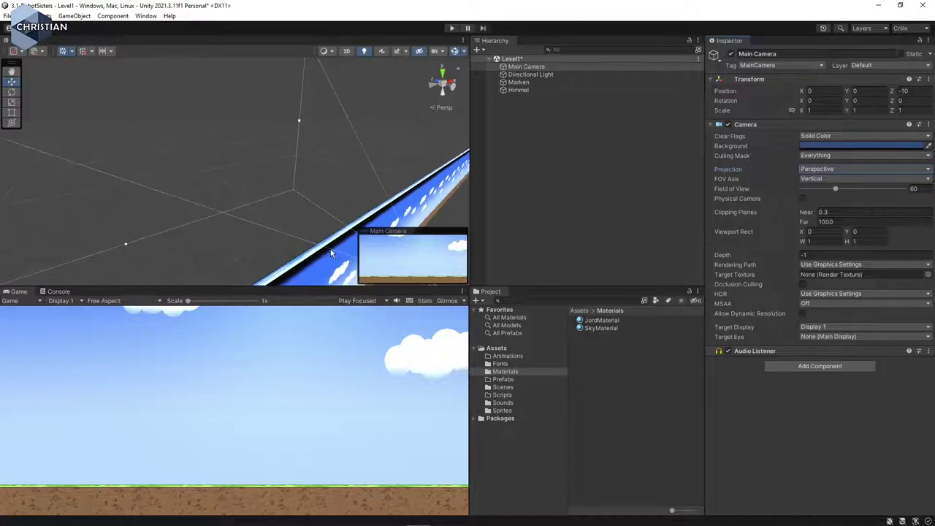
pyautogui.keyDown('alt'); pyautogui.moveTo(322, 250); pyautogui.dragTo(326, 209); pyautogui.keyUp('alt')
pyautogui.scroll(-4, 326, 209)
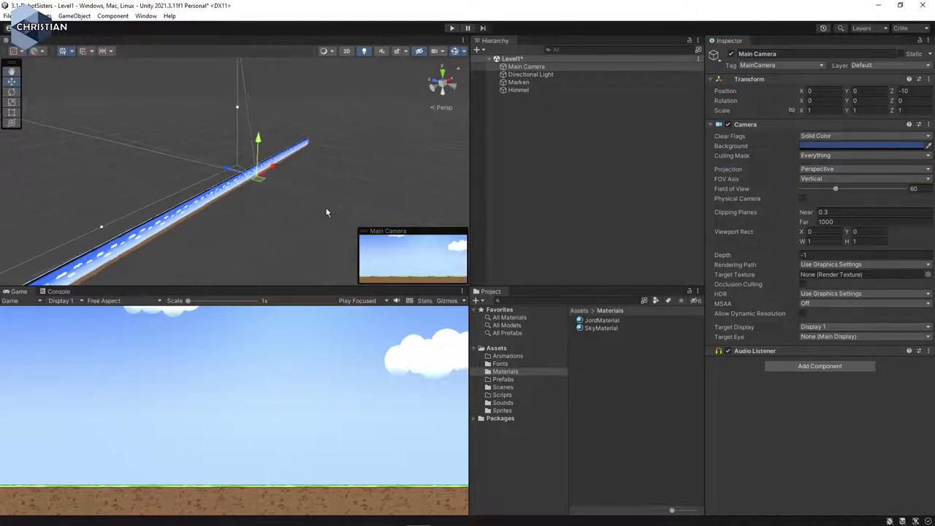
pyautogui.moveTo(248, 213); pyautogui.dragTo(328, 232, button='middle')
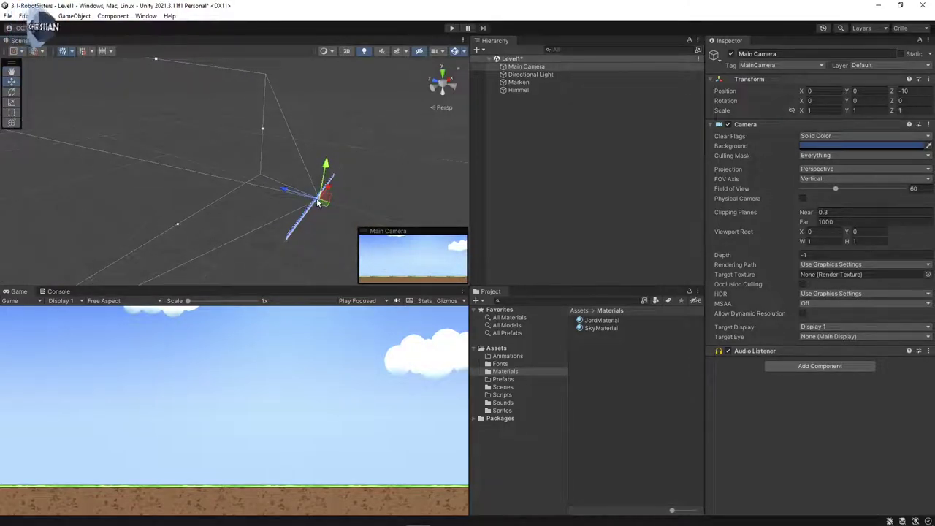
# Step: Set the projection of Main Camera back to Orthographic and view its volume in the 3D scene
pyautogui.click(844, 172)
pyautogui.click(834, 190)
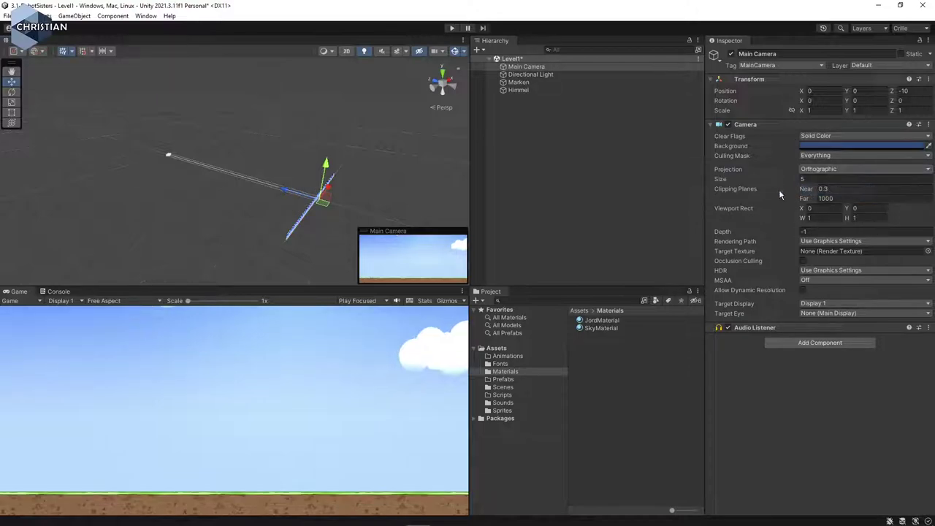
pyautogui.moveTo(309, 225); pyautogui.dragTo(254, 184, button='middle')
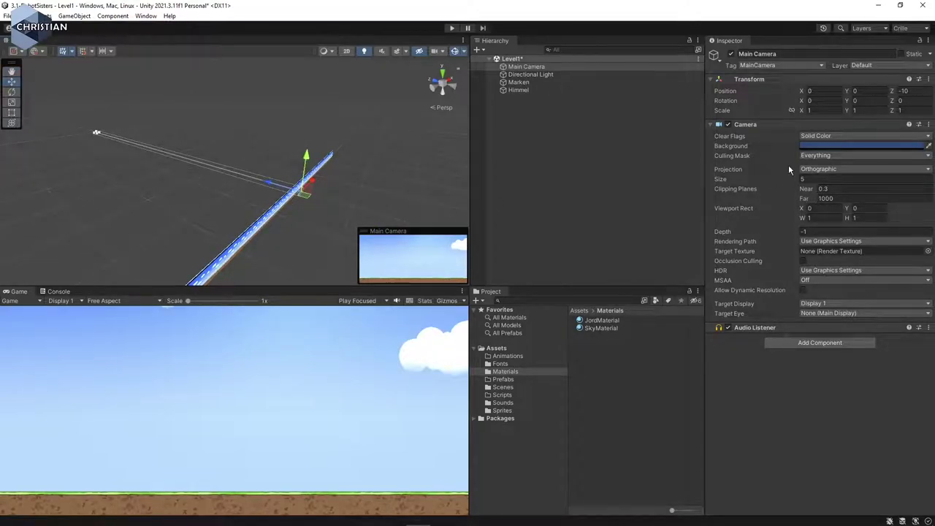
# Step: Set the background color of Main Camera to black (000000) and close the color picker
pyautogui.click(830, 147)
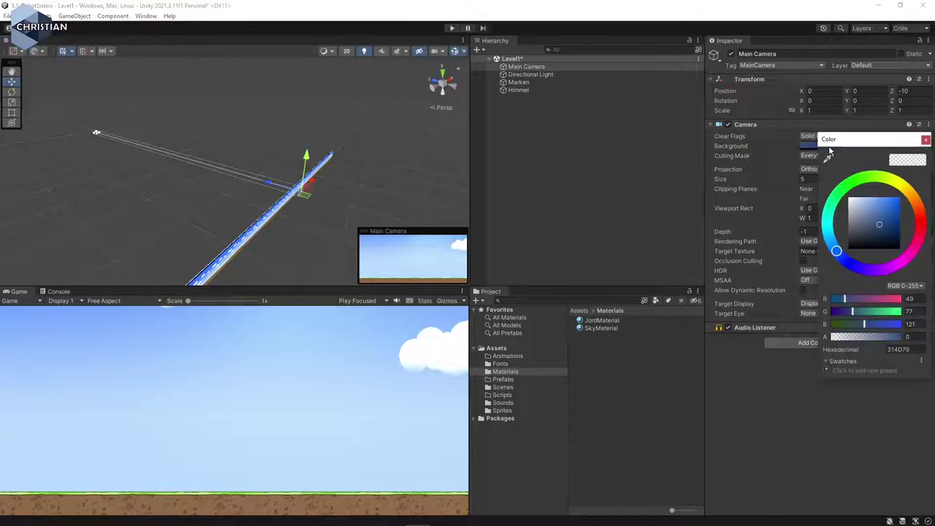
pyautogui.moveTo(872, 239); pyautogui.dragTo(813, 258)
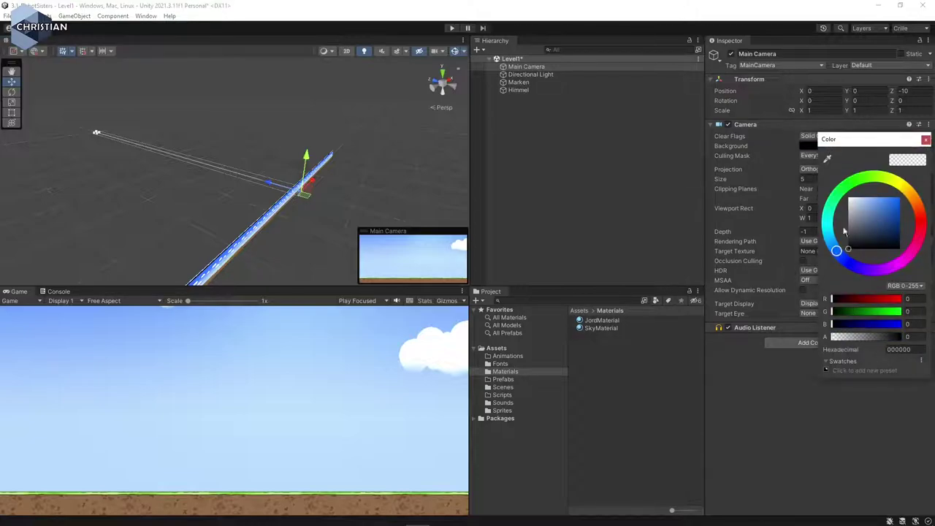
pyautogui.click(929, 141)
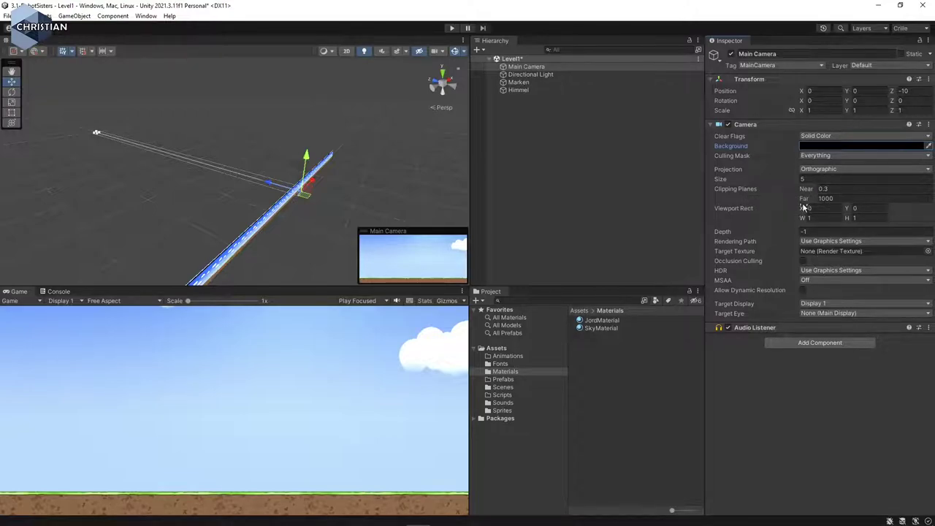
# Step: Try several far clipping plane distances on Main Camera, including 6.8, 16 and 179.1
pyautogui.scroll(5, 108, 149)
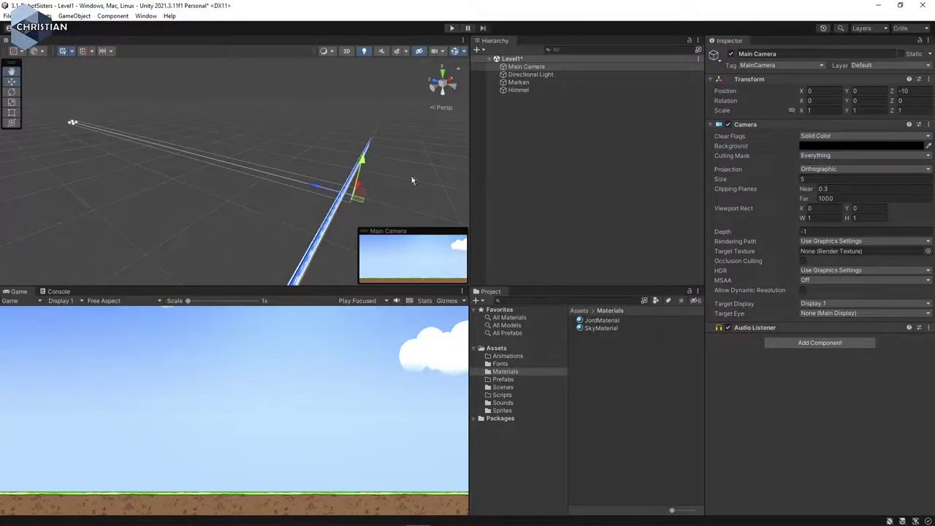
pyautogui.moveTo(805, 199); pyautogui.dragTo(133, 174)
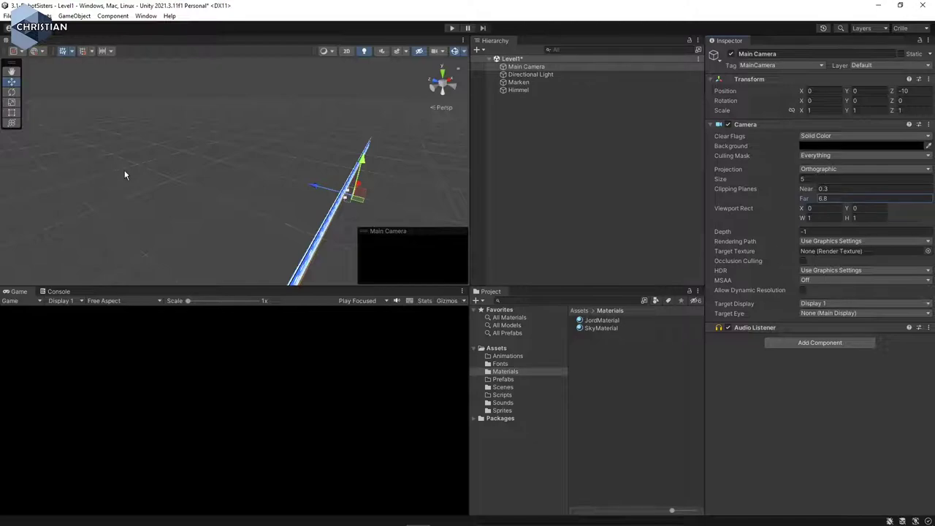
pyautogui.write('15')
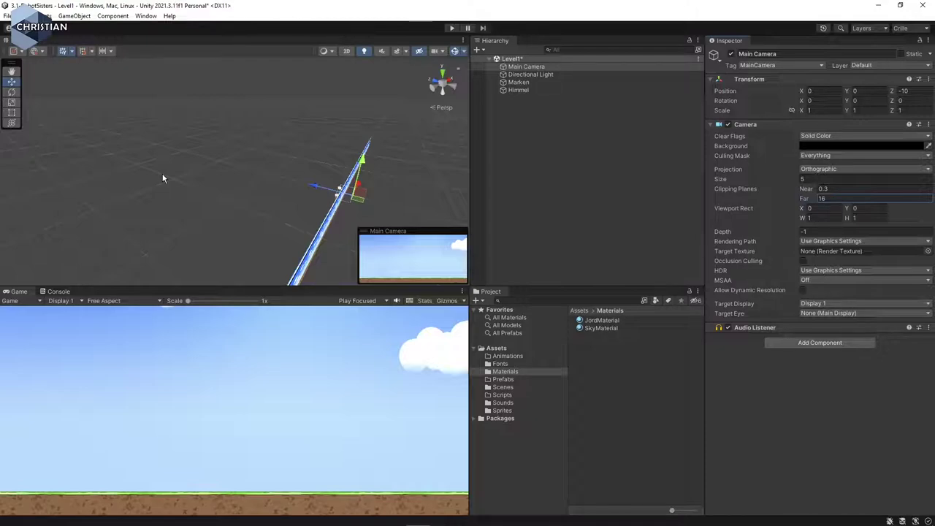
pyautogui.write('179.1')
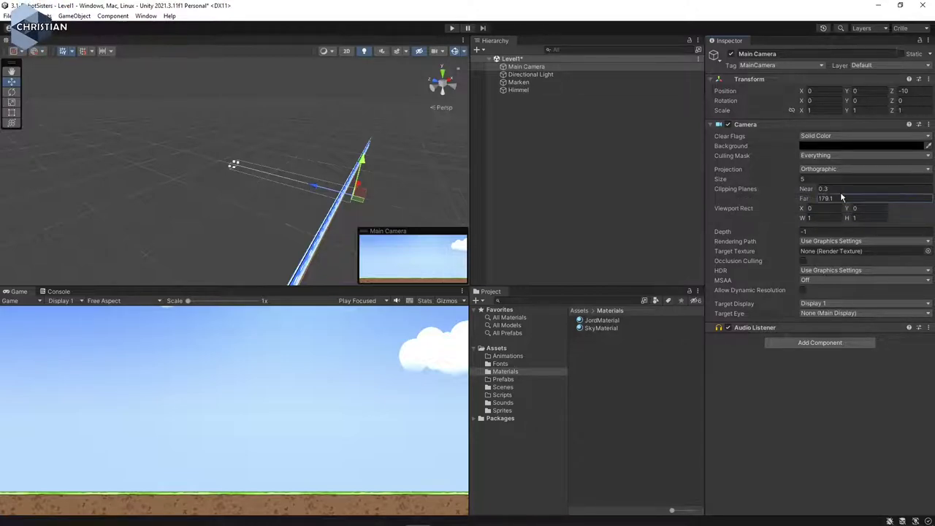
# Step: Try near clipping plane distances of 14.7, 28.6 and 0.29 on Main Camera
pyautogui.moveTo(804, 190)
pyautogui.mouseDown()
pyautogui.moveTo(787, 192)
pyautogui.moveTo(809, 190)
pyautogui.mouseUp()
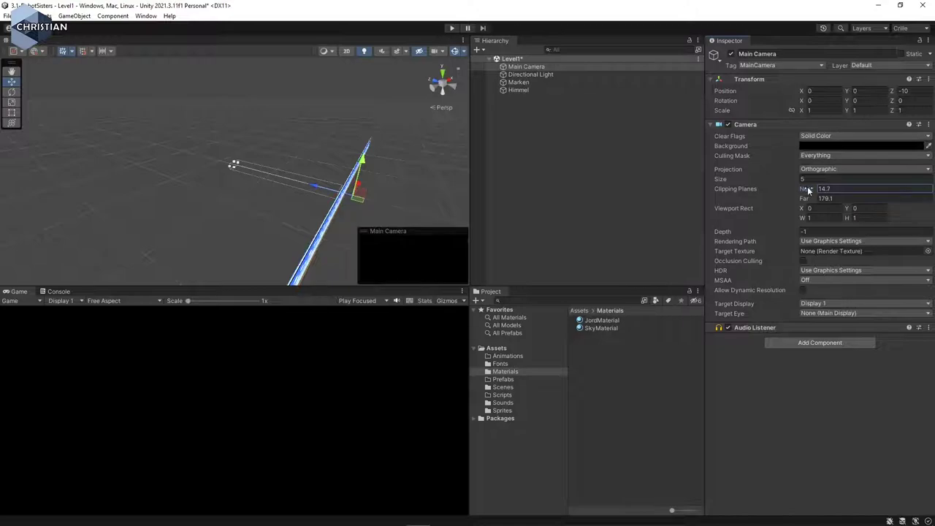
pyautogui.moveTo(813, 190); pyautogui.dragTo(818, 191)
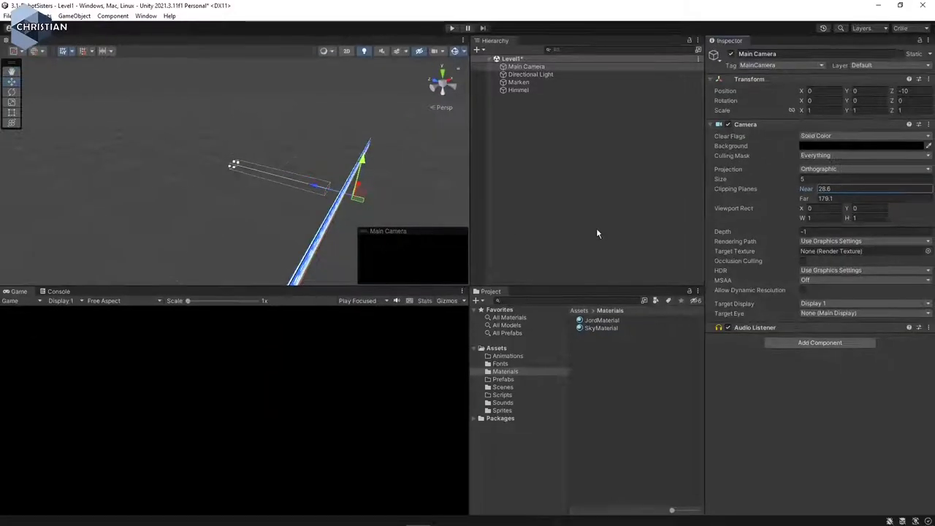
pyautogui.moveTo(804, 193); pyautogui.dragTo(343, 147)
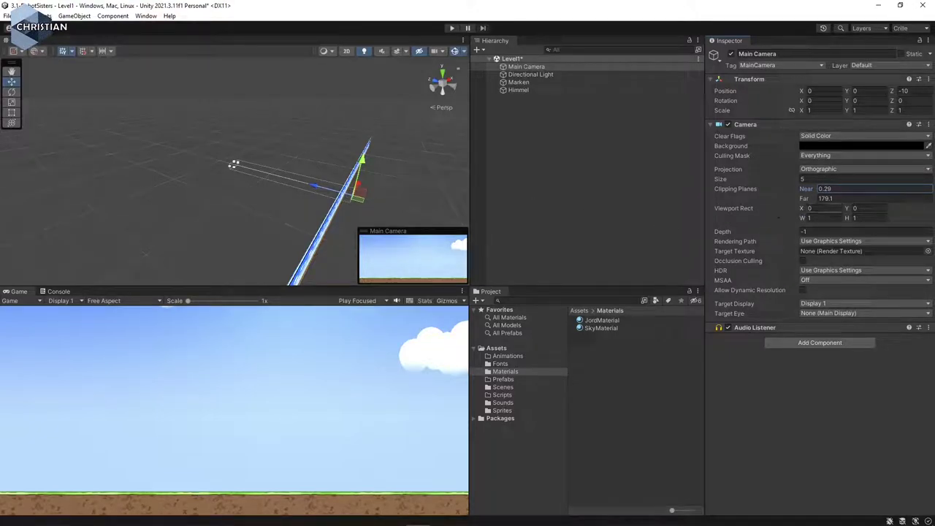
# Step: Set the clipping planes of Main Camera to 0.3 for near and 180 for far
pyautogui.click(846, 192)
pyautogui.write('0.3')
pyautogui.press('Tab')
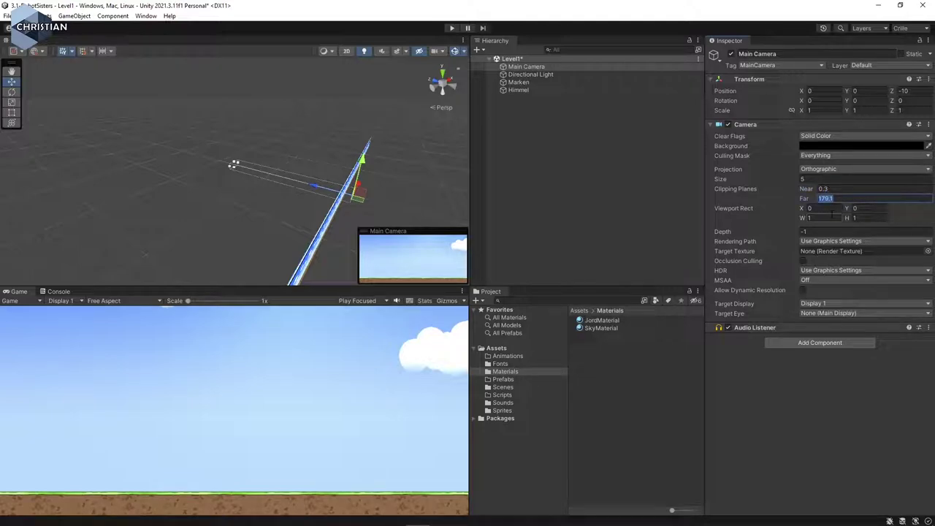
pyautogui.write('180')
# Step: Move the Himmel object back along the Z axis, away from the camera, to a Z position of 3.2
pyautogui.scroll(-4, 359, 203)
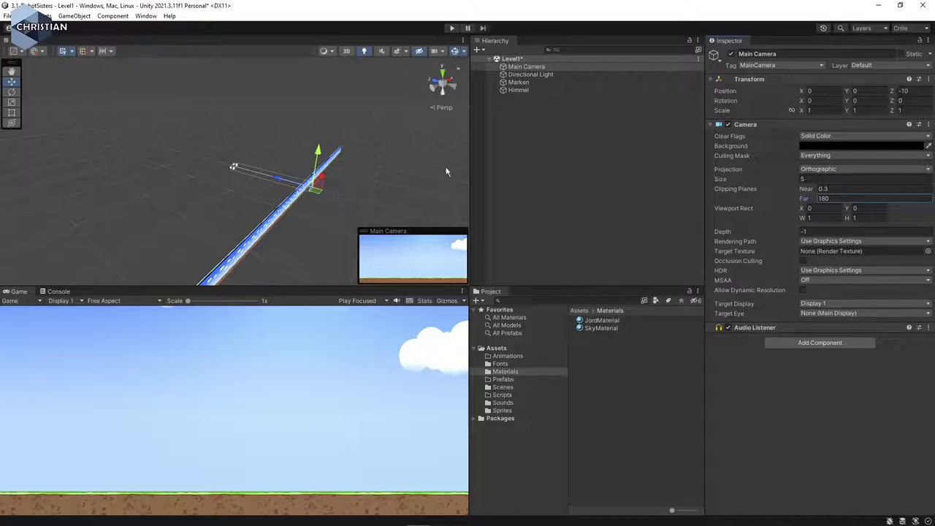
pyautogui.click(529, 93)
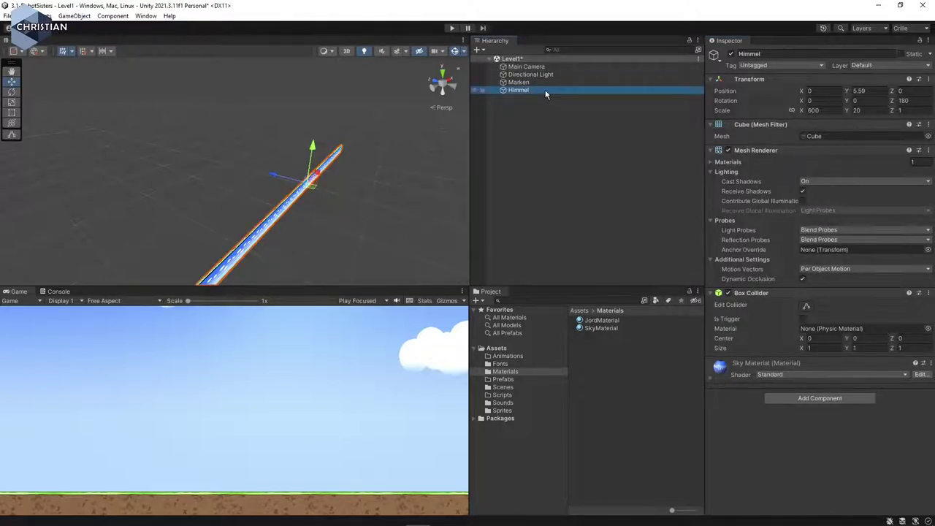
pyautogui.moveTo(319, 203); pyautogui.dragTo(370, 203, button='right')
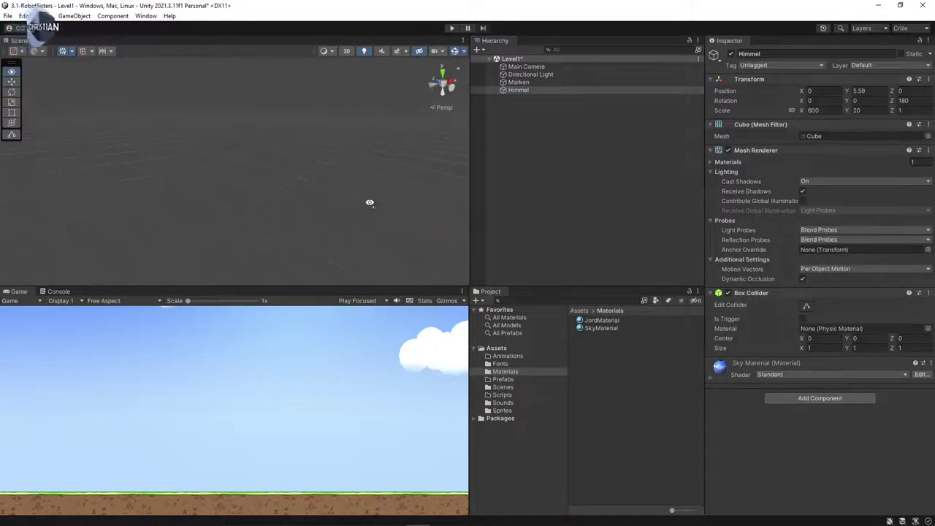
pyautogui.moveTo(443, 246); pyautogui.dragTo(401, 228, button='middle')
pyautogui.moveTo(383, 190); pyautogui.dragTo(384, 188)
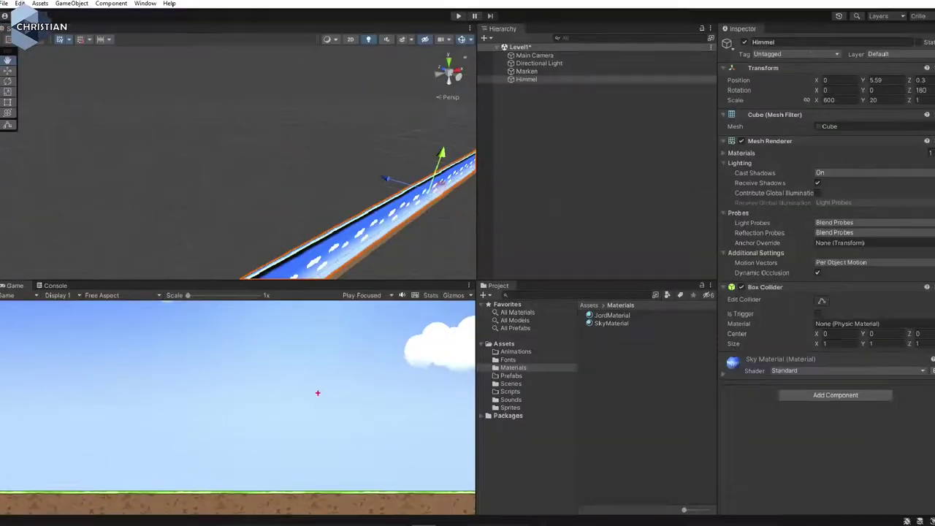
pyautogui.moveTo(384, 179); pyautogui.dragTo(367, 231)
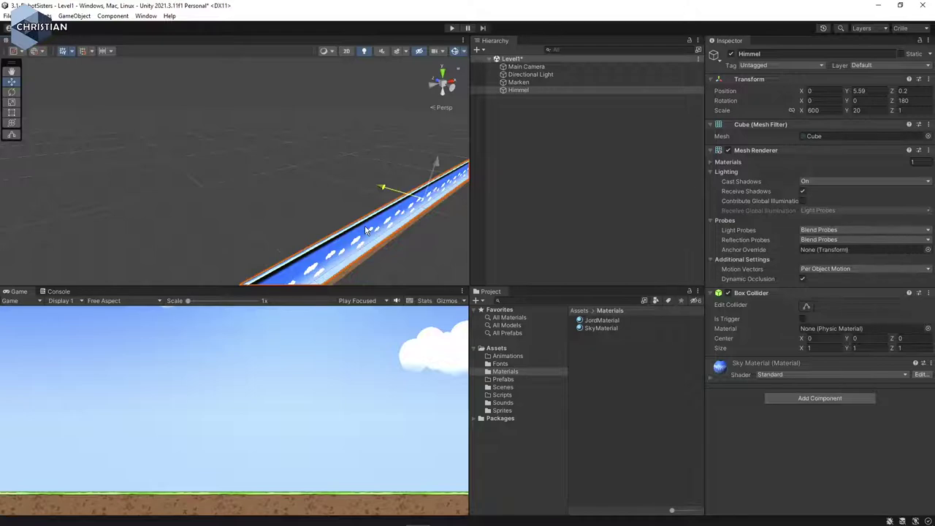
pyautogui.moveTo(367, 230)
pyautogui.mouseDown()
pyautogui.moveTo(215, 163)
pyautogui.moveTo(231, 171)
pyautogui.moveTo(198, 167)
pyautogui.moveTo(359, 230)
pyautogui.mouseUp()
# Step: Inspect the gap between Himmel and Marken and move Himmel farther back to a Z position of 8.2
pyautogui.moveTo(343, 277); pyautogui.dragTo(345, 189, button='middle')
pyautogui.moveTo(346, 189); pyautogui.dragTo(325, 231, button='right')
pyautogui.scroll(5, 297, 235)
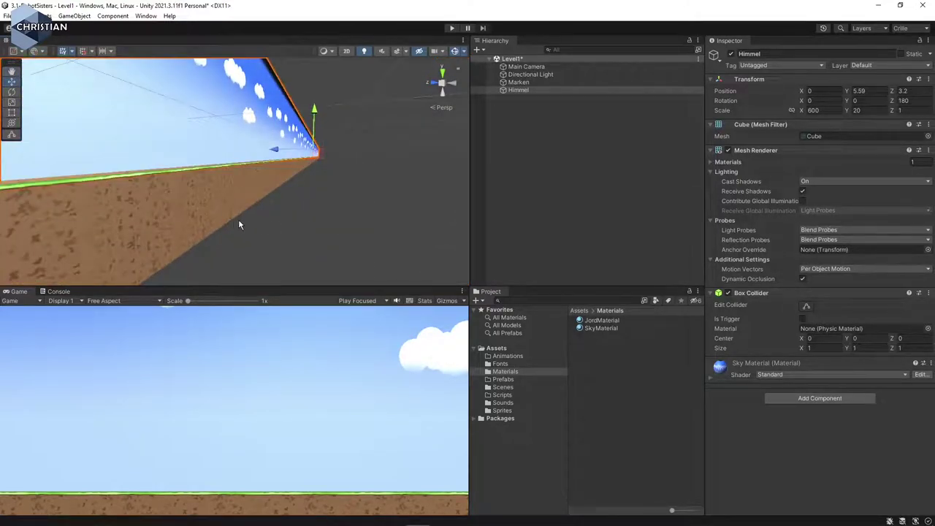
pyautogui.scroll(2, 247, 225)
pyautogui.moveTo(238, 226); pyautogui.dragTo(263, 223, button='middle')
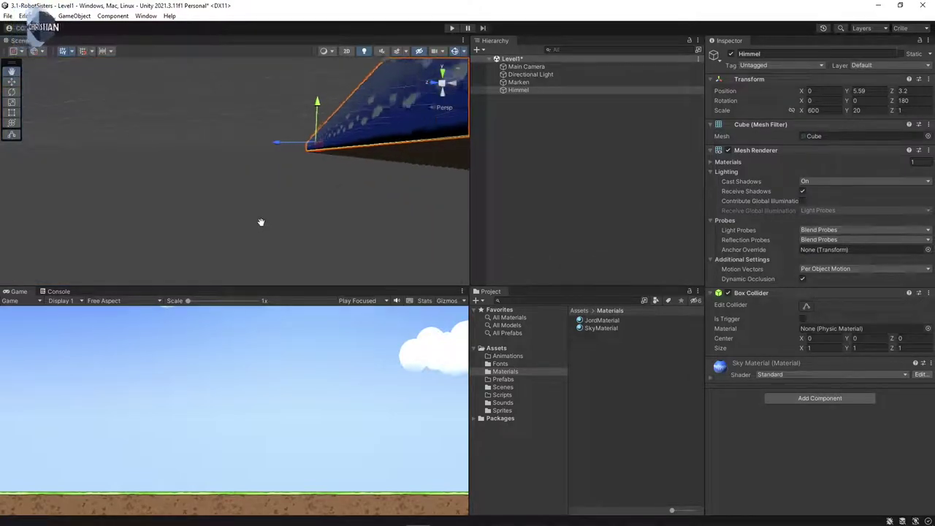
pyautogui.scroll(10, 241, 224)
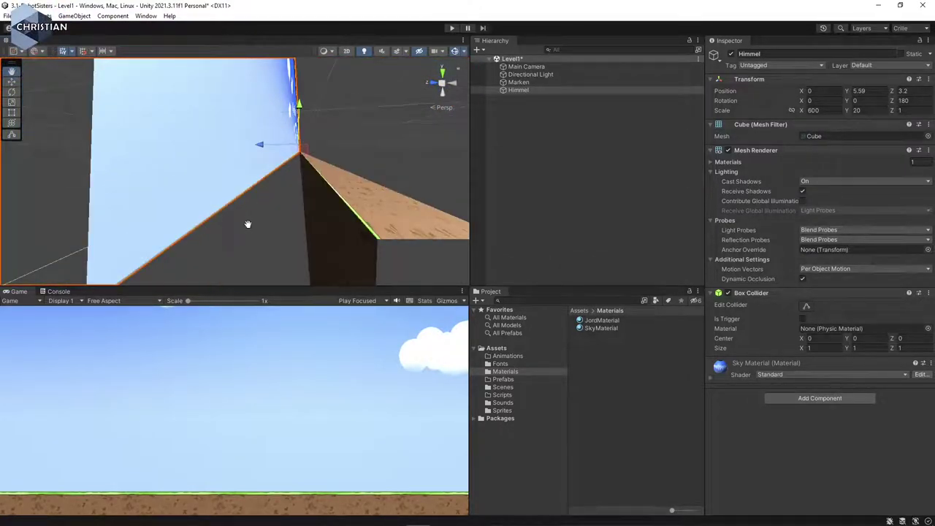
pyautogui.scroll(3, 252, 227)
pyautogui.scroll(-15, 241, 212)
pyautogui.keyDown('alt'); pyautogui.moveTo(211, 197); pyautogui.dragTo(335, 239); pyautogui.keyUp('alt')
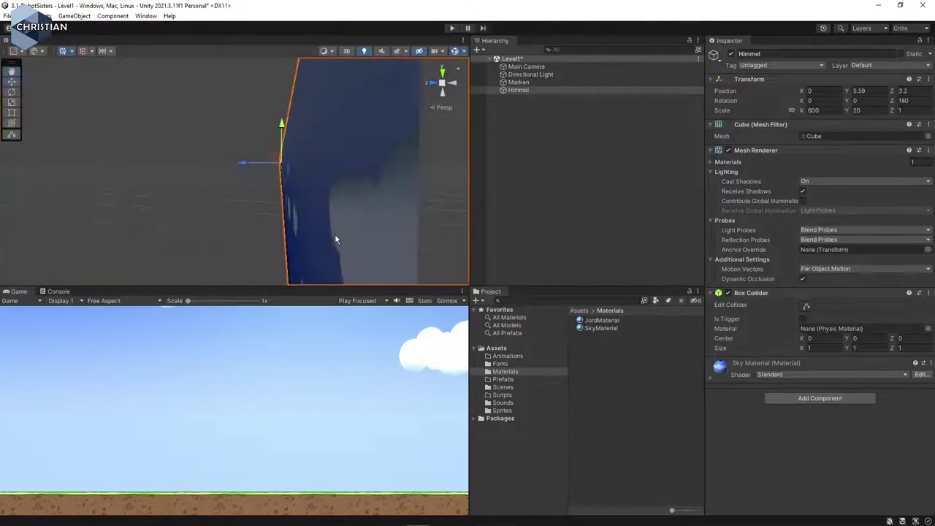
pyautogui.scroll(-5, 331, 239)
pyautogui.moveTo(235, 170); pyautogui.dragTo(226, 169)
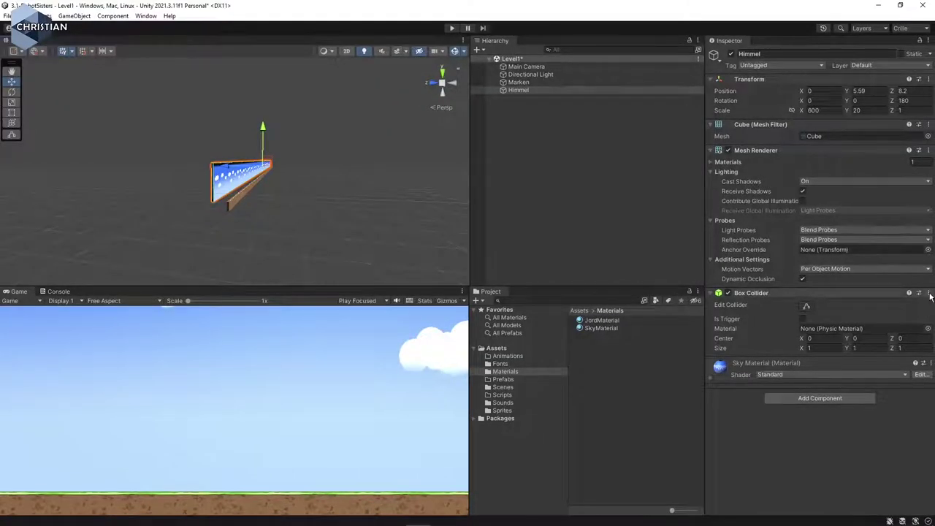
# Step: Remove the Box Collider component from Himmel
pyautogui.click(922, 262)
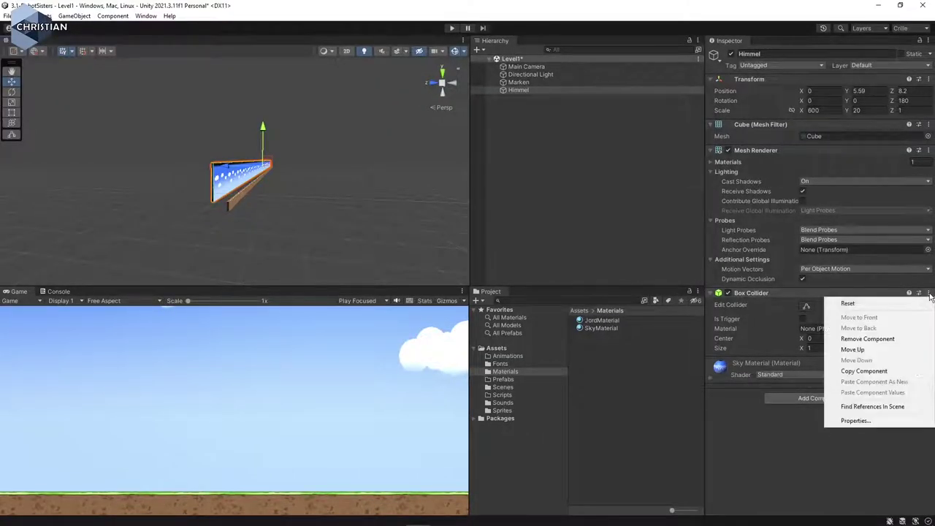
pyautogui.click(897, 339)
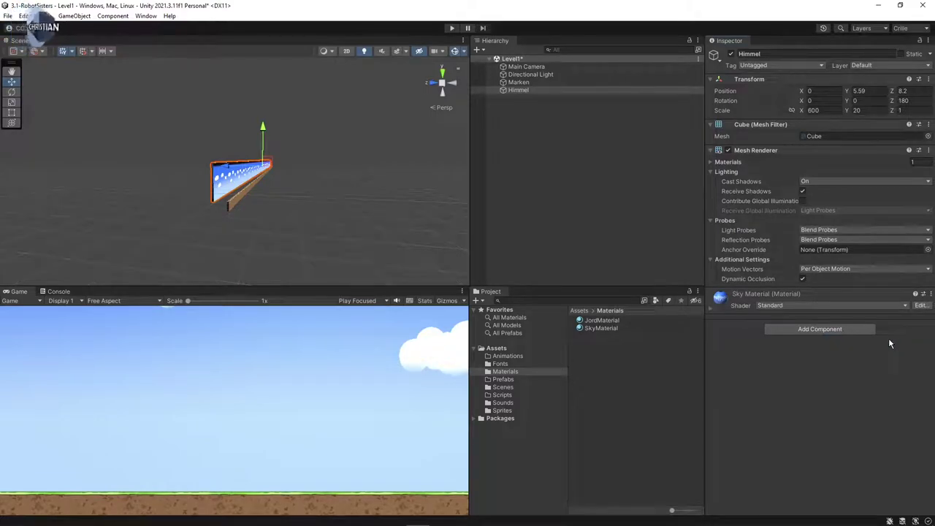
# Step: Replace the Box Collider component on Marken with a Box Collider 2D
pyautogui.click(546, 81)
pyautogui.scroll(5, 247, 211)
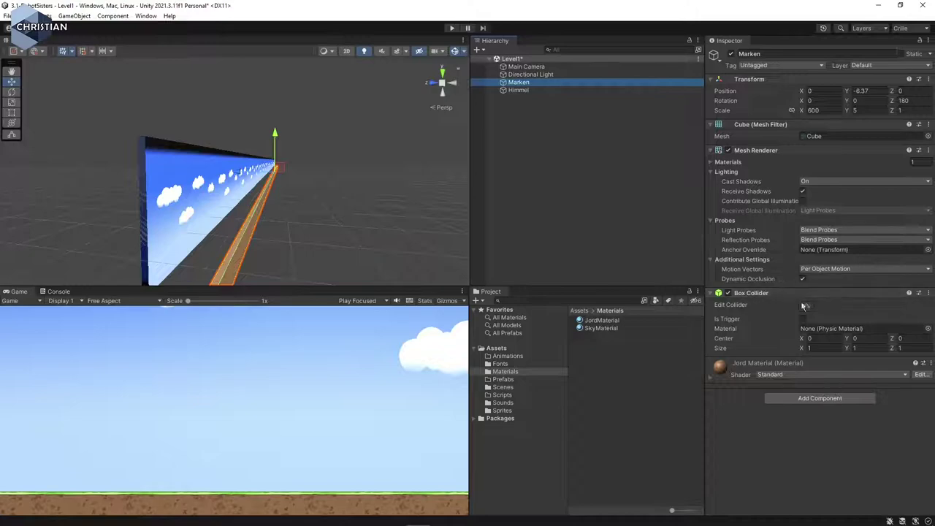
pyautogui.click(928, 293)
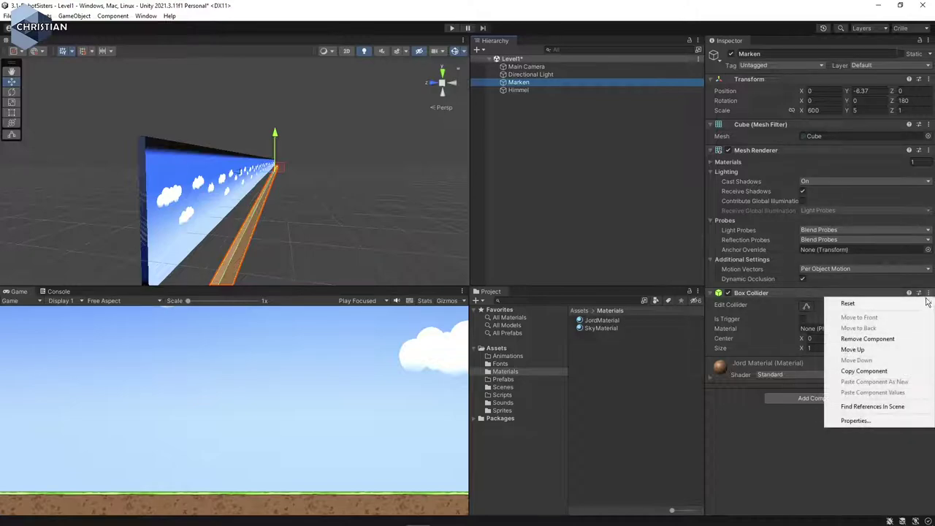
pyautogui.click(908, 341)
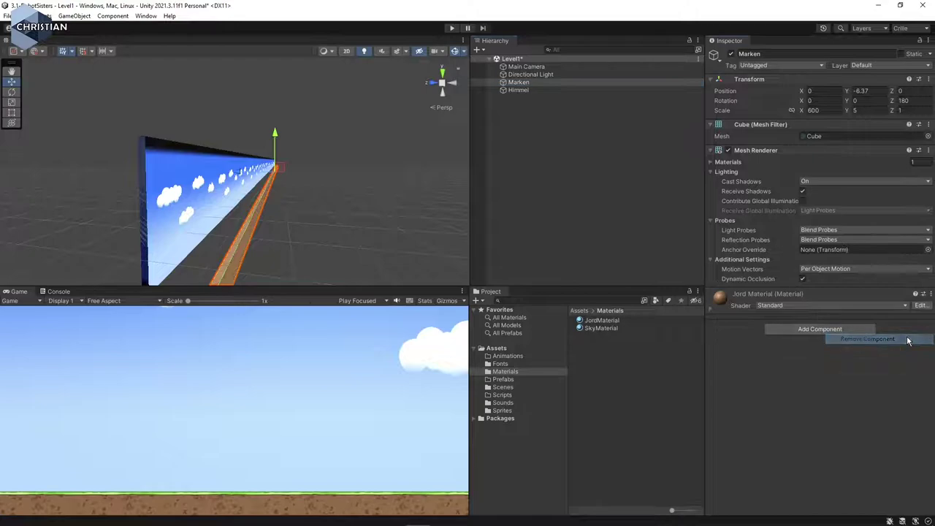
pyautogui.click(830, 331)
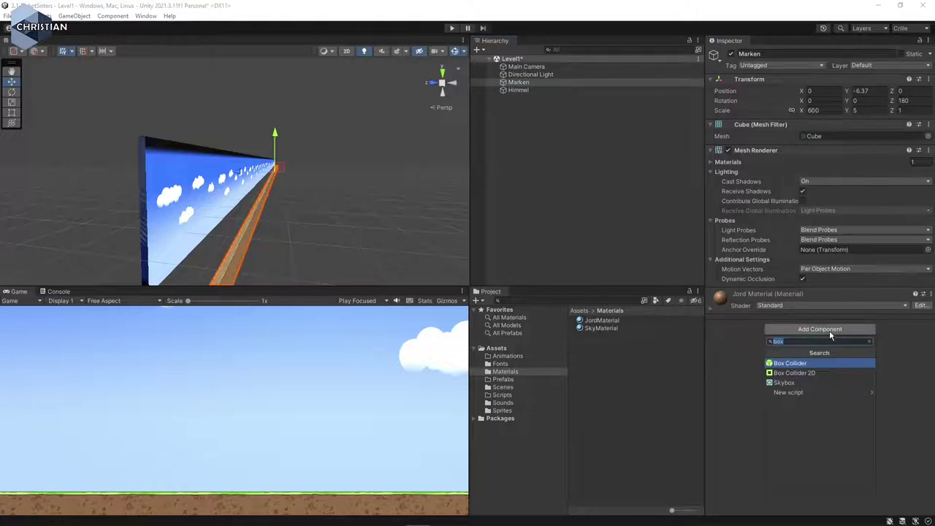
pyautogui.click(794, 373)
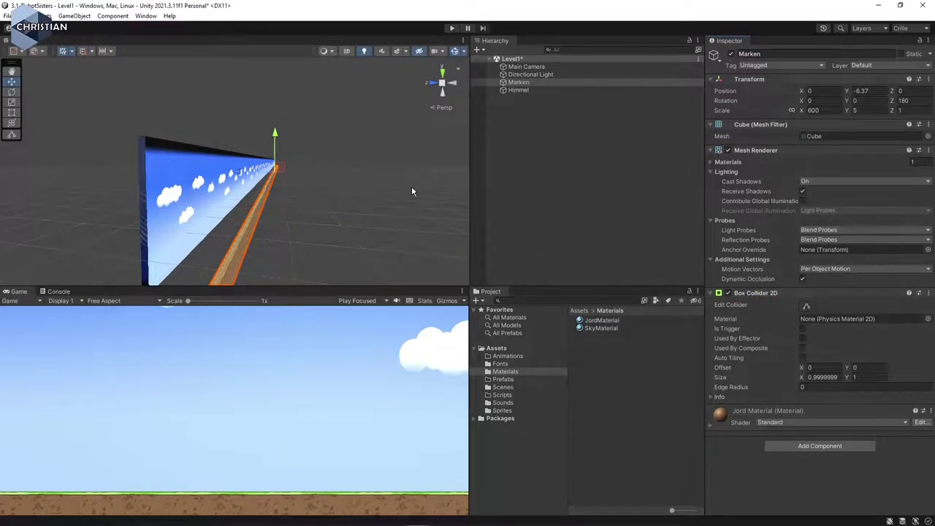
# Step: Switch the scene view to 2D and select Main Camera to check where it sits along the ground
pyautogui.moveTo(411, 191); pyautogui.dragTo(219, 175, button='right')
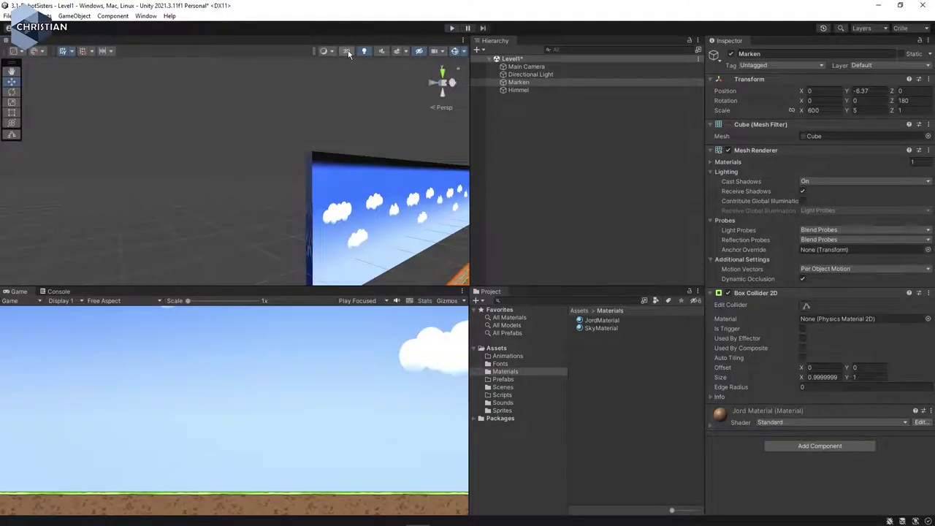
pyautogui.click(343, 65)
pyautogui.scroll(-3, 307, 227)
pyautogui.scroll(3, 308, 235)
pyautogui.scroll(2, 308, 198)
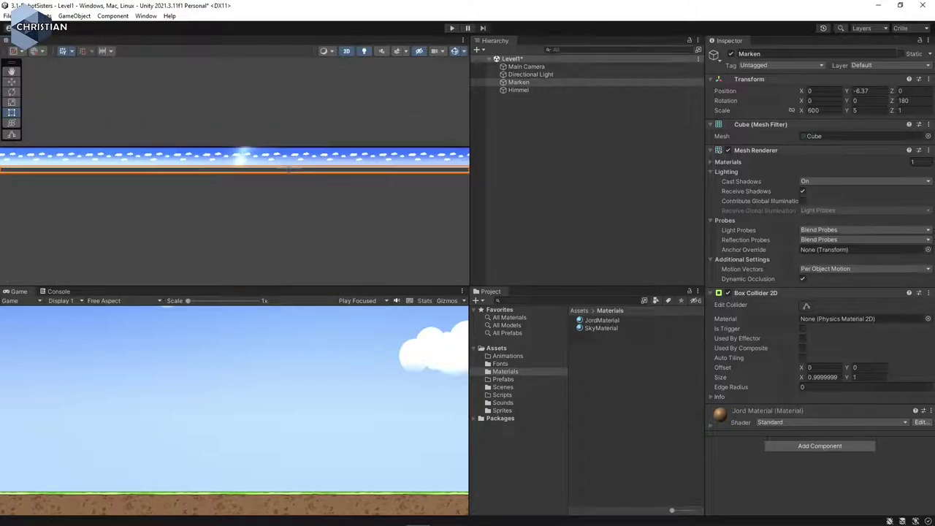
pyautogui.click(526, 66)
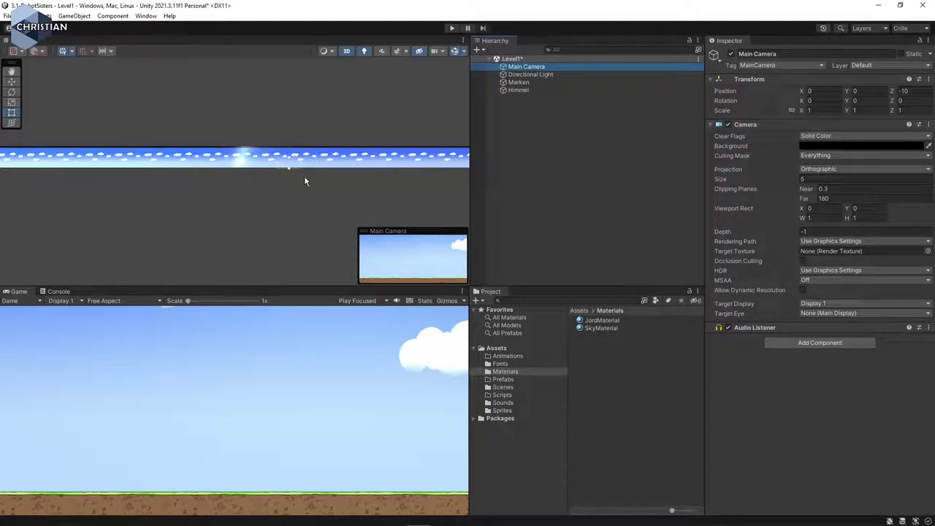
# Step: Move Marken and Himmel together along the X axis to about 292.5, so their starting edge lies near the camera
pyautogui.click(533, 81)
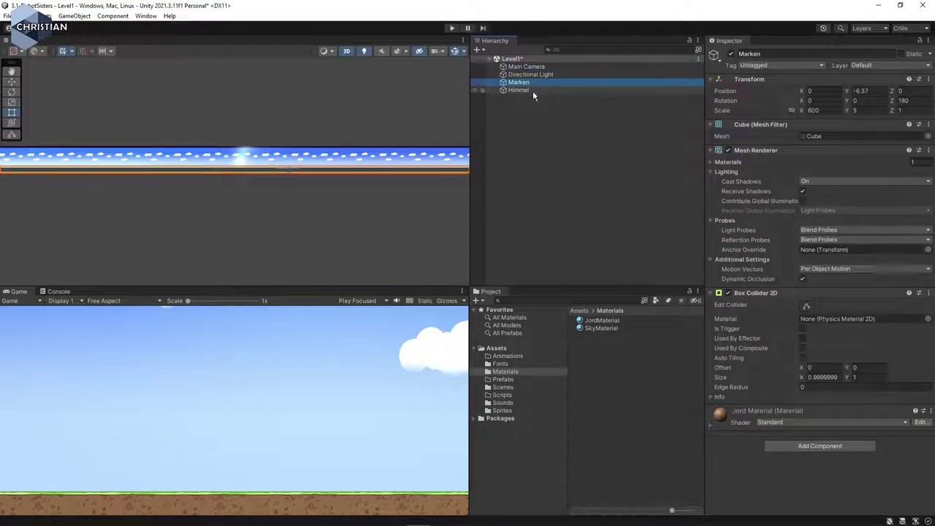
pyautogui.keyDown('shift'); pyautogui.click(533, 91); pyautogui.keyUp('shift')
pyautogui.scroll(-5, 383, 209)
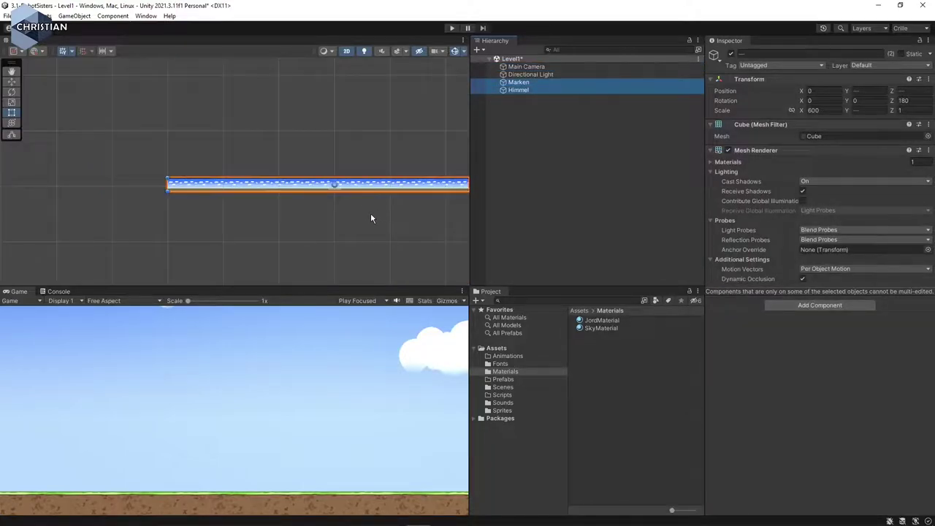
pyautogui.click(11, 82)
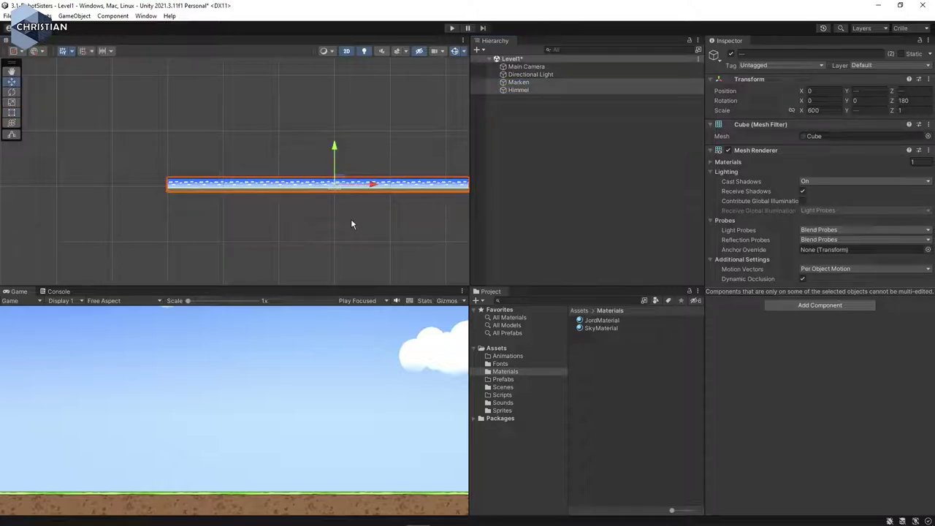
pyautogui.moveTo(373, 187); pyautogui.dragTo(538, 190)
pyautogui.moveTo(395, 225); pyautogui.dragTo(169, 189, button='middle')
pyautogui.moveTo(312, 150); pyautogui.dragTo(310, 149)
pyautogui.hotkey('ctrl', 'z')
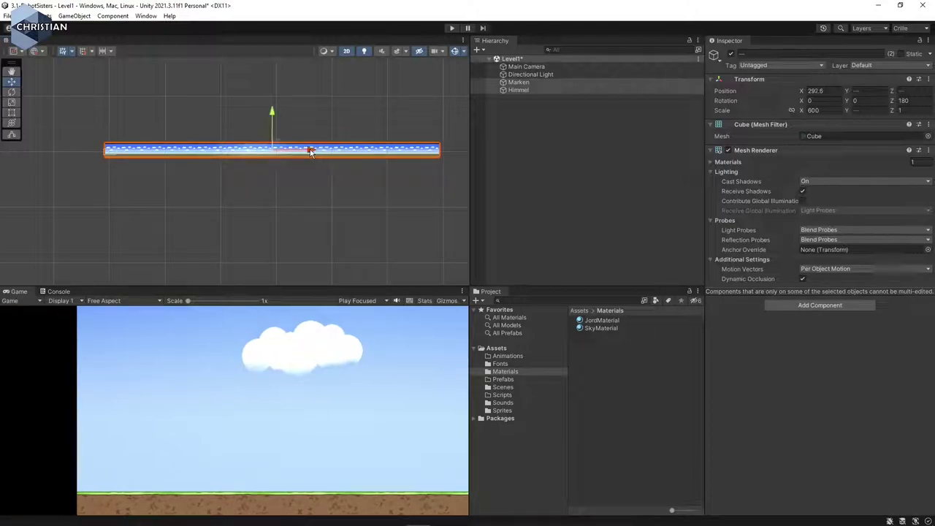
# Step: Set the game view to 16:9 Aspect and shift Marken and Himmel back to an X position of about 284.6, filling the camera view
pyautogui.click(115, 303)
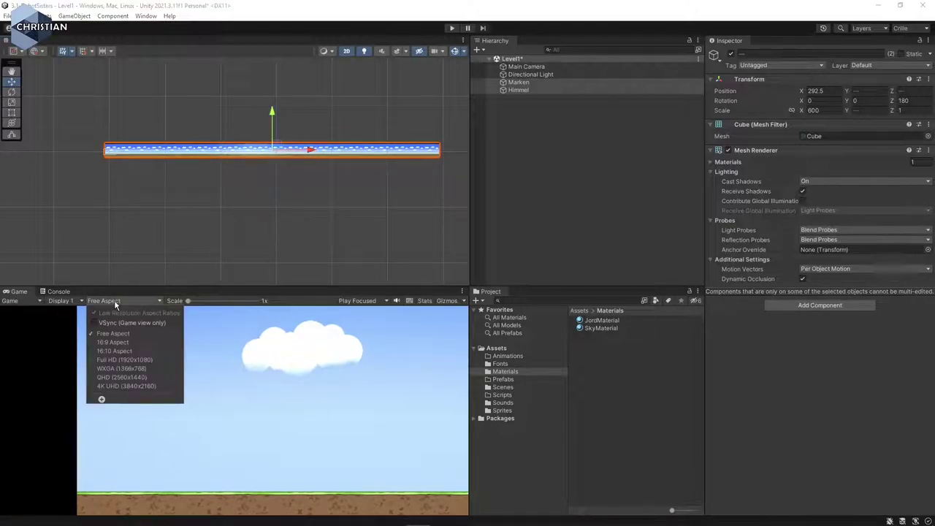
pyautogui.click(125, 342)
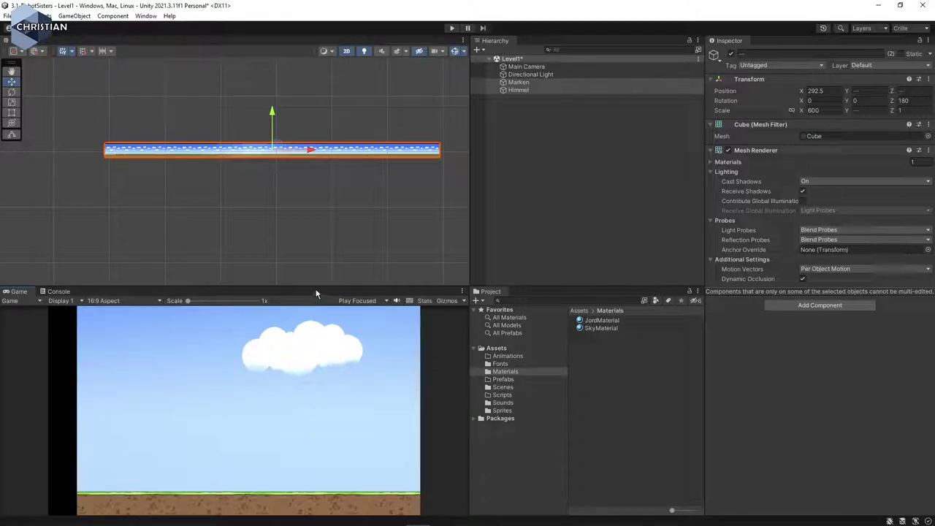
pyautogui.moveTo(316, 156); pyautogui.dragTo(309, 159)
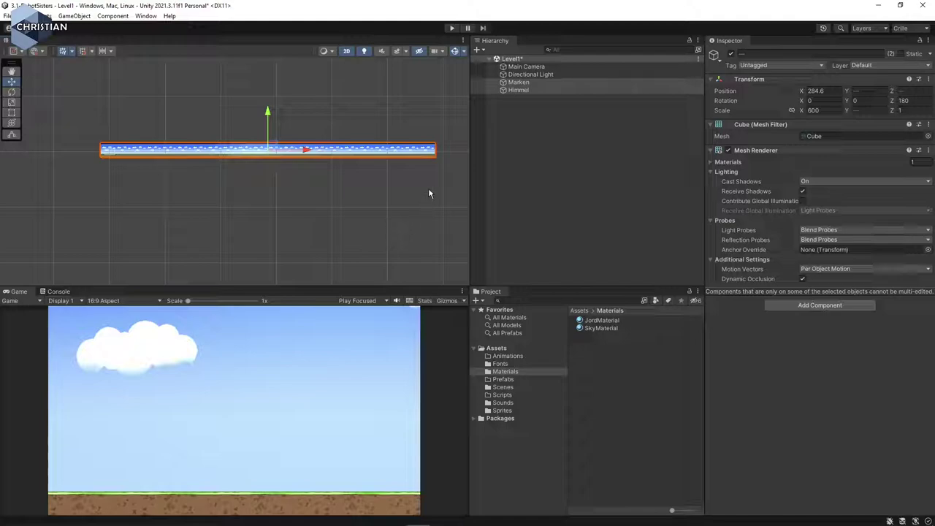
pyautogui.click(547, 146)
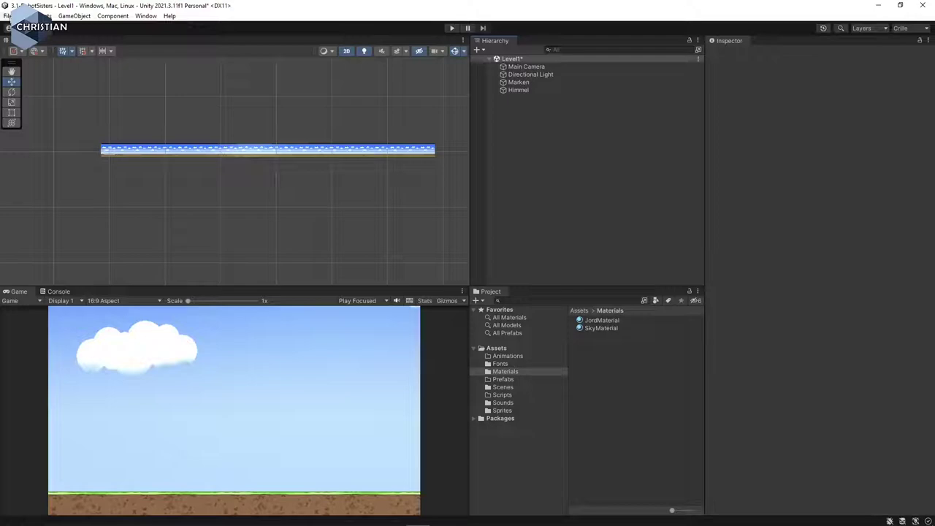
# Step: Save the Level1 scene
pyautogui.click(7, 16)
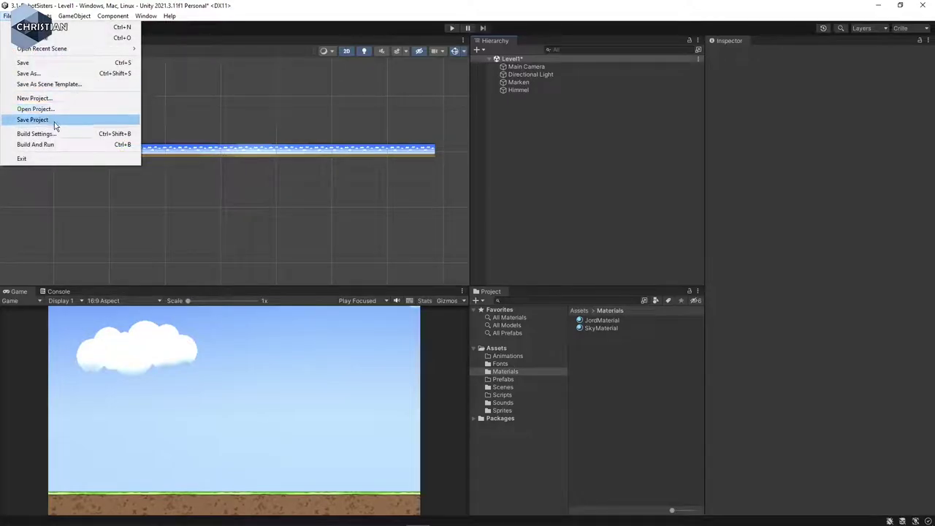
pyautogui.click(571, 118)
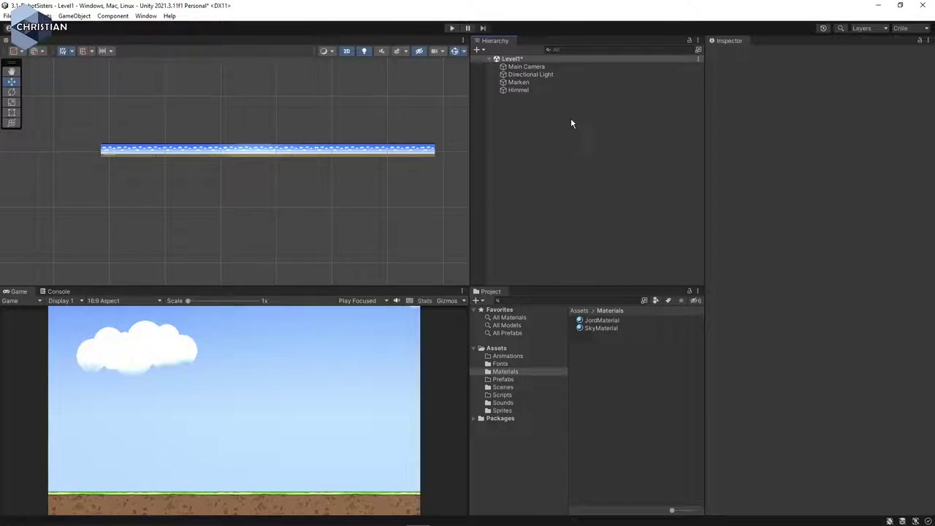
pyautogui.hotkey('ctrl', 's')
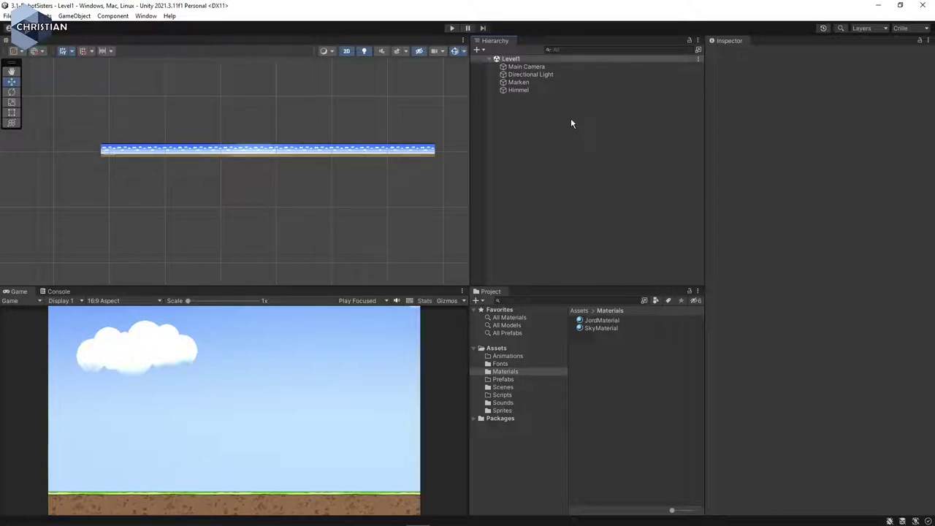